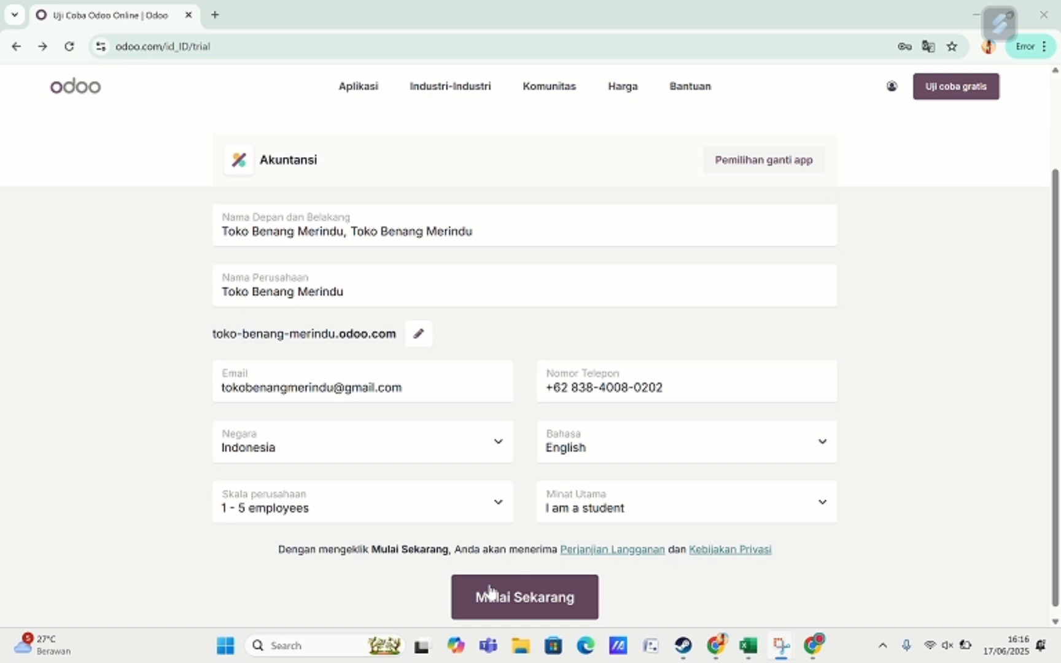
Step: Submit the trial registration and open the Accounting chart of accounts in the new database
{"action": "left_click", "coordinate": [489, 593]}
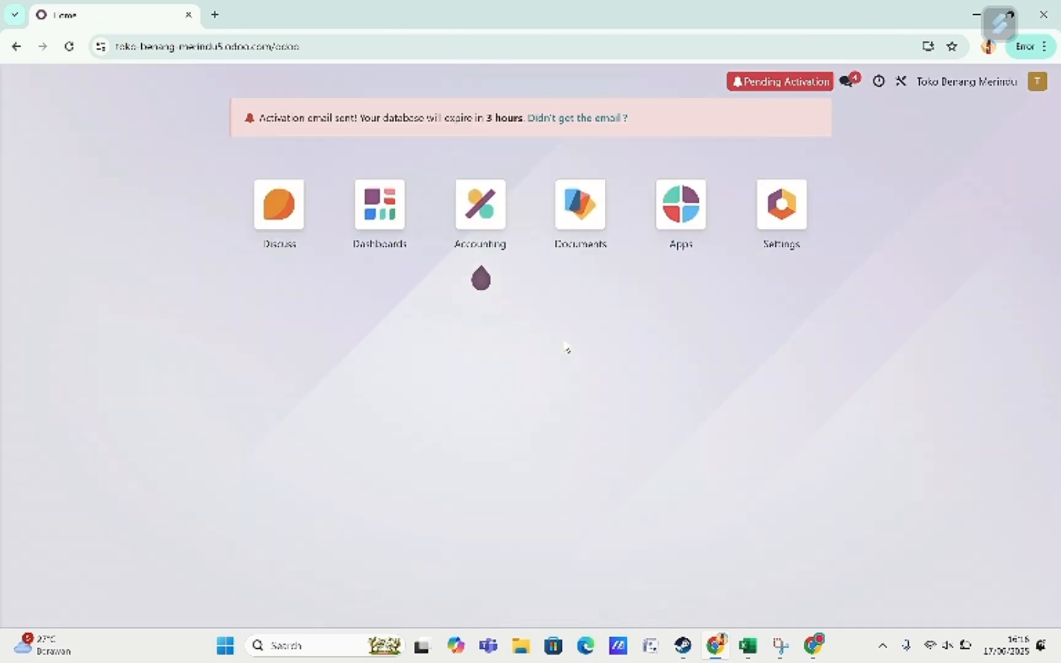
{"action": "left_click", "coordinate": [472, 194]}
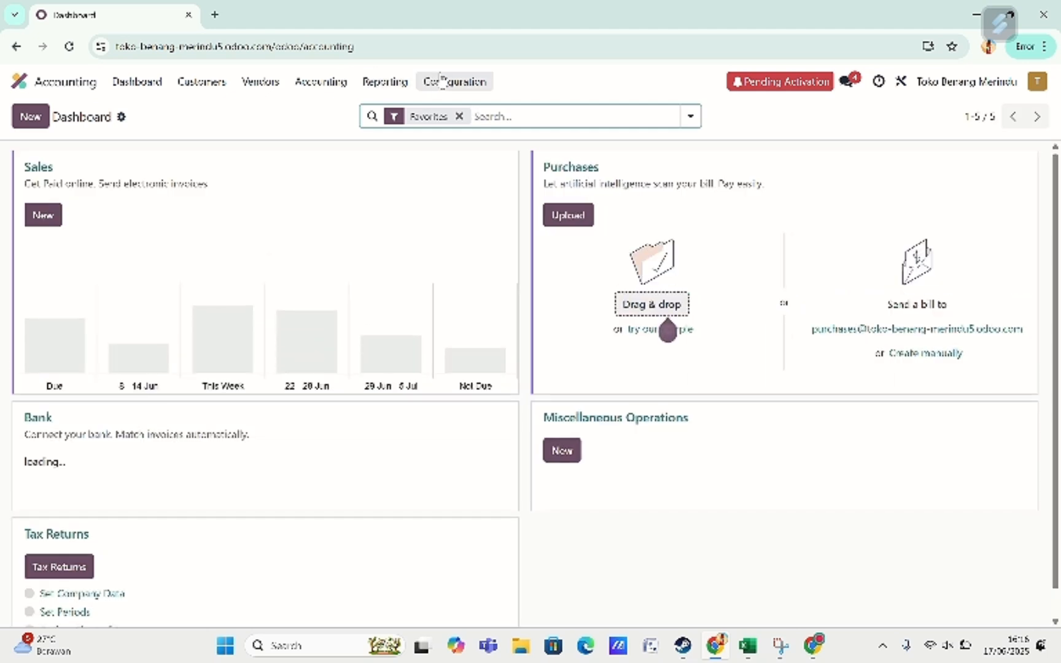
{"action": "left_click", "coordinate": [441, 80]}
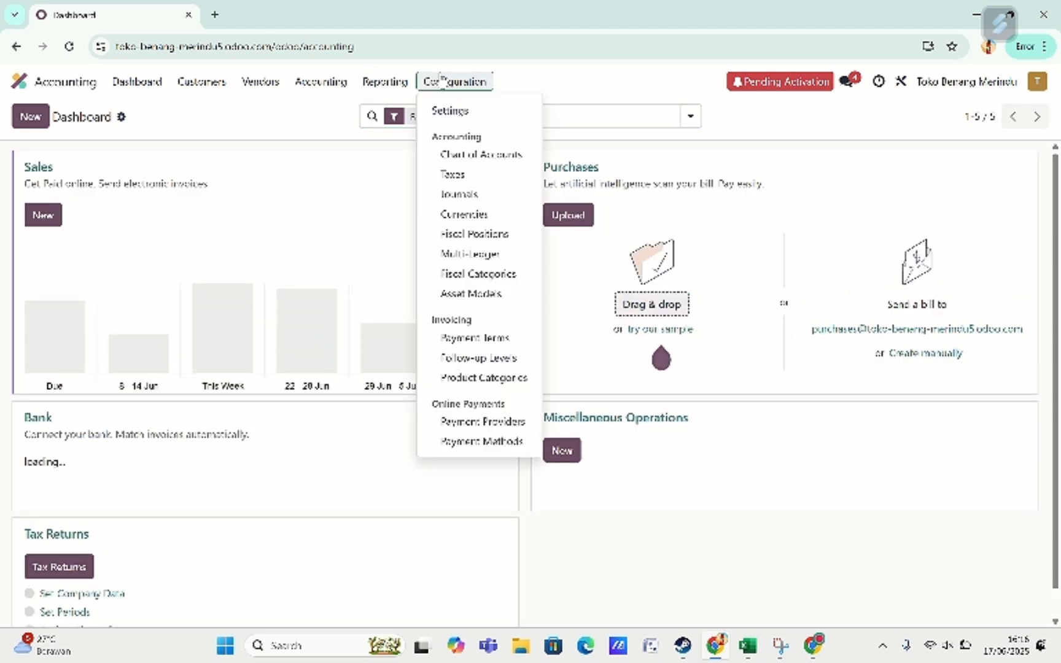
{"action": "left_click", "coordinate": [454, 160]}
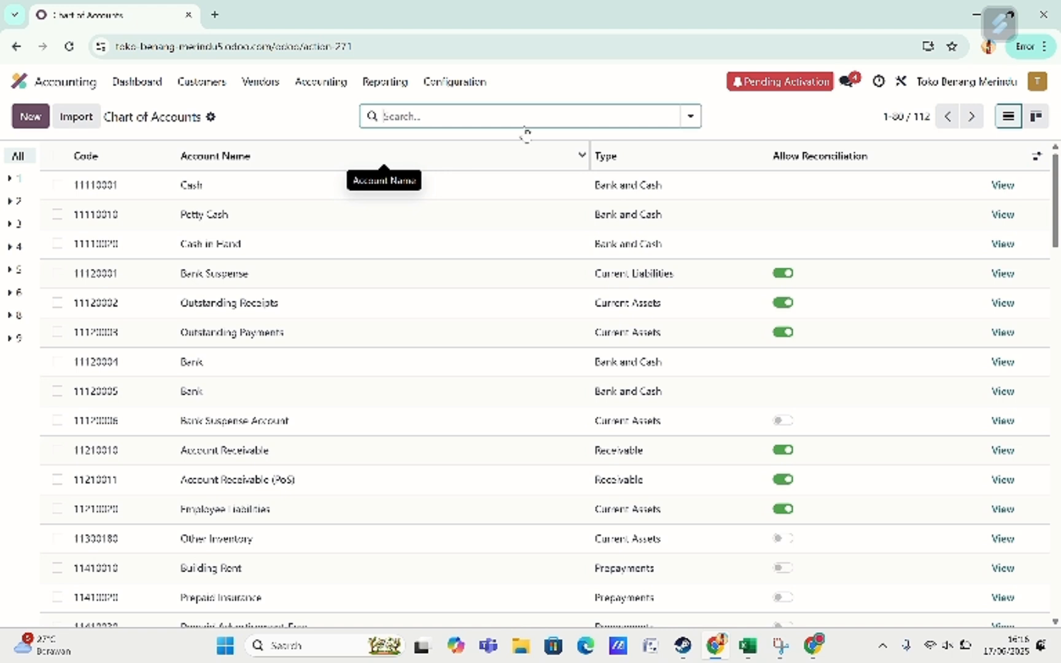
Step: Resend the pending database activation email to the registered address
{"action": "left_click", "coordinate": [756, 80]}
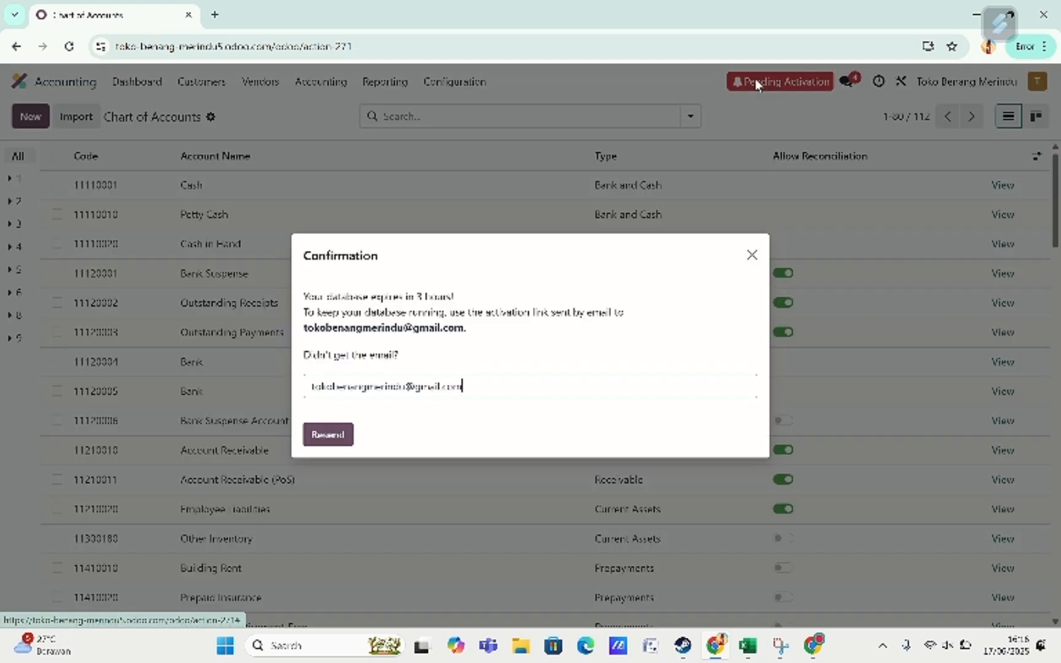
{"action": "left_click", "coordinate": [332, 435]}
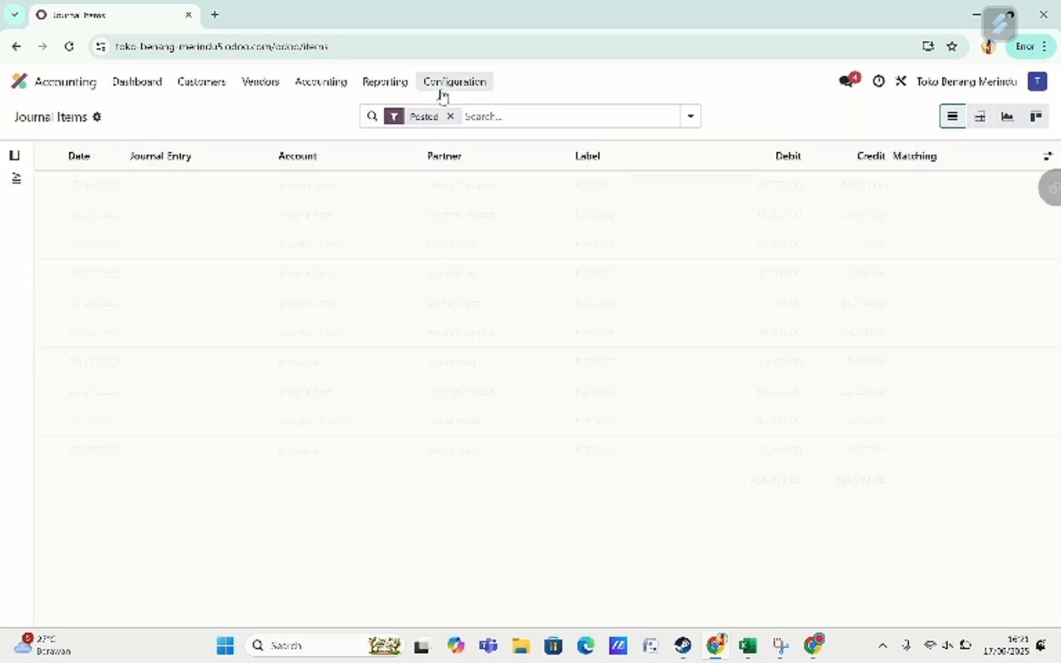
Step: Import the chart of accounts from the Downloads file "Copy of coa_import_template 1(1).xlsx"
{"action": "left_click", "coordinate": [444, 92]}
{"action": "left_click", "coordinate": [446, 155]}
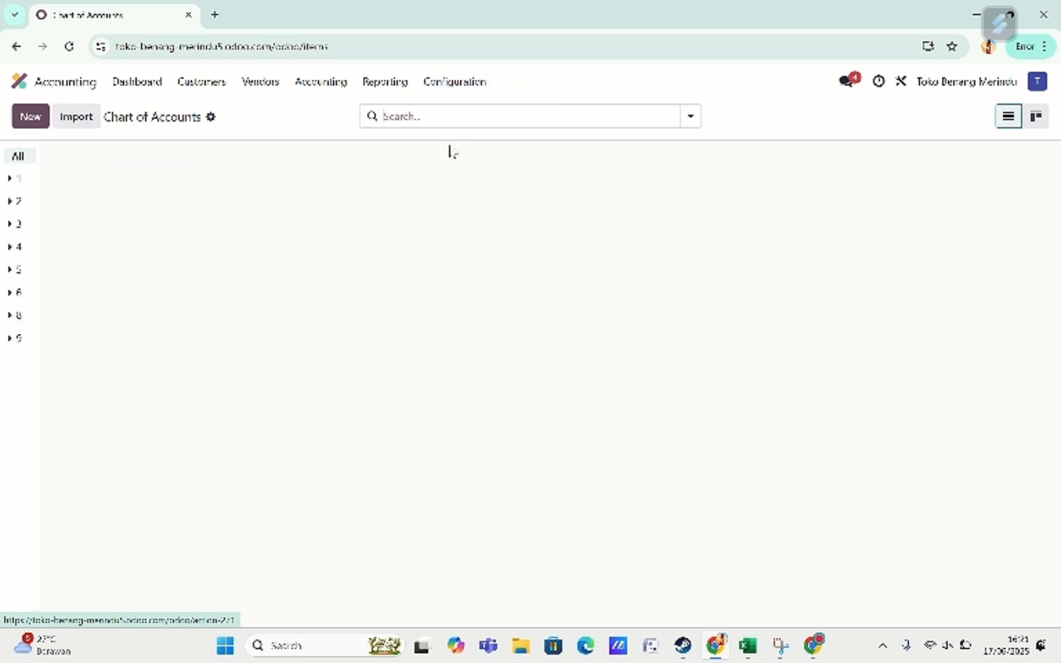
{"action": "left_click", "coordinate": [85, 123]}
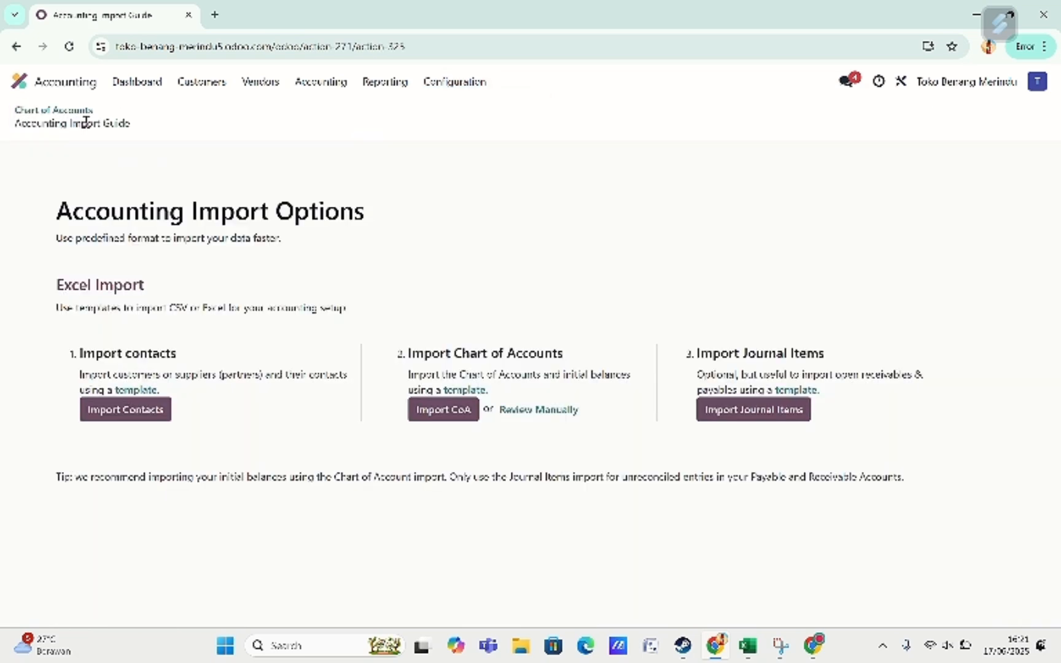
{"action": "left_click", "coordinate": [436, 412]}
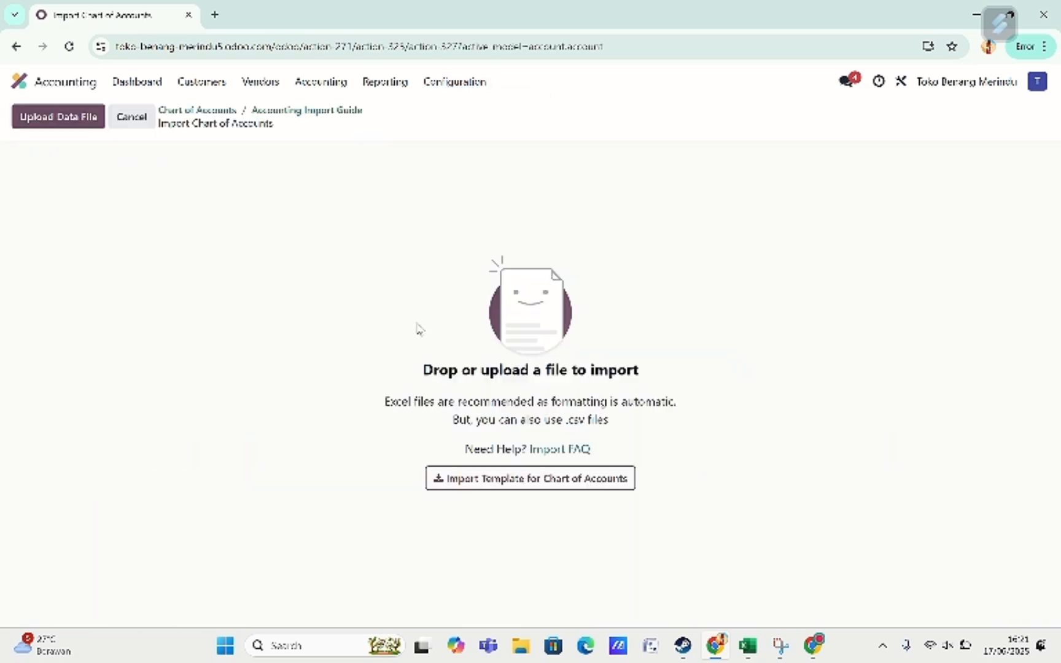
{"action": "left_click", "coordinate": [89, 114]}
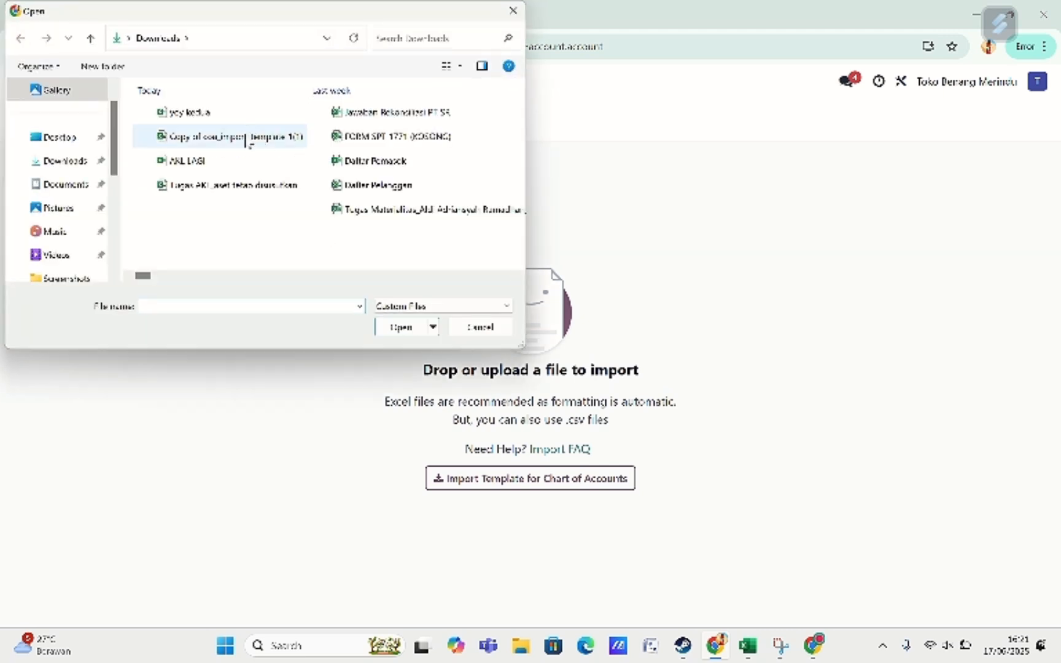
{"action": "left_click", "coordinate": [248, 141]}
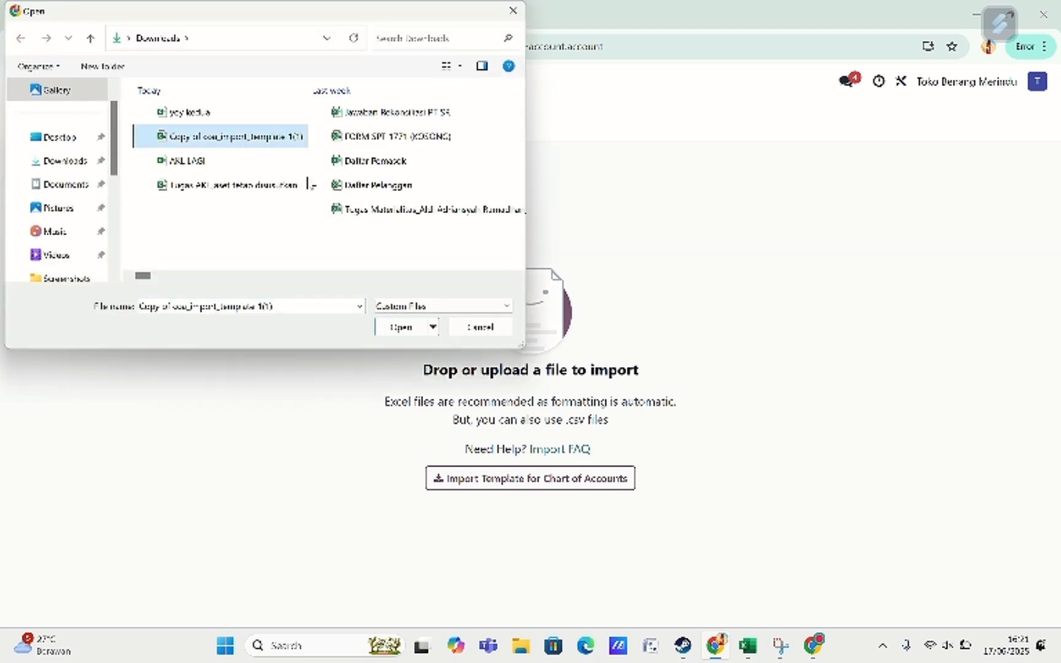
{"action": "left_click", "coordinate": [392, 329]}
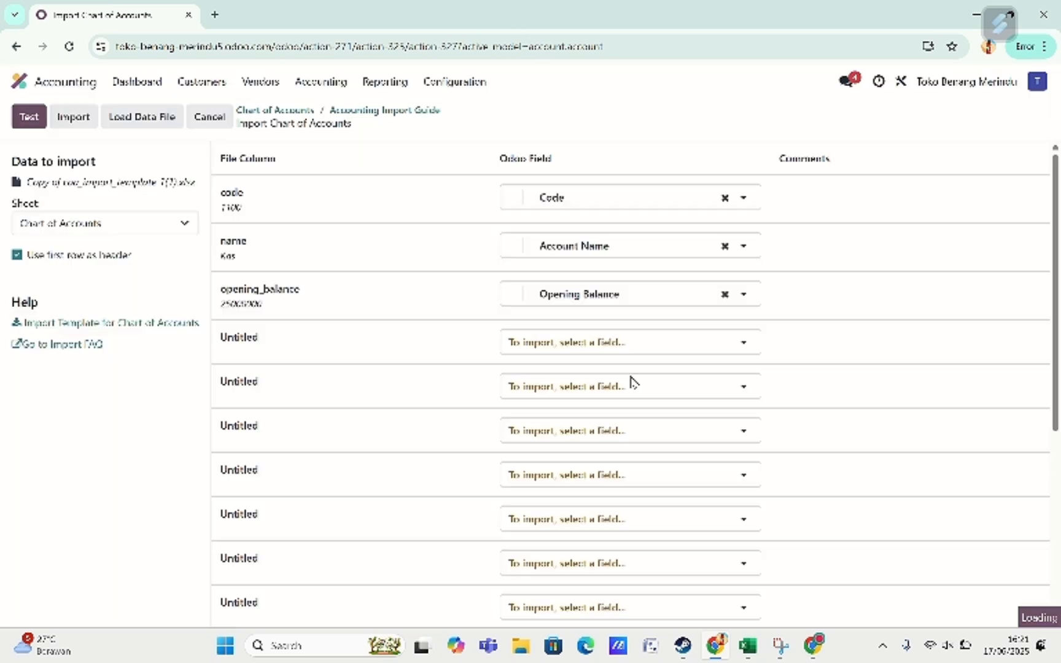
{"action": "left_click", "coordinate": [75, 113]}
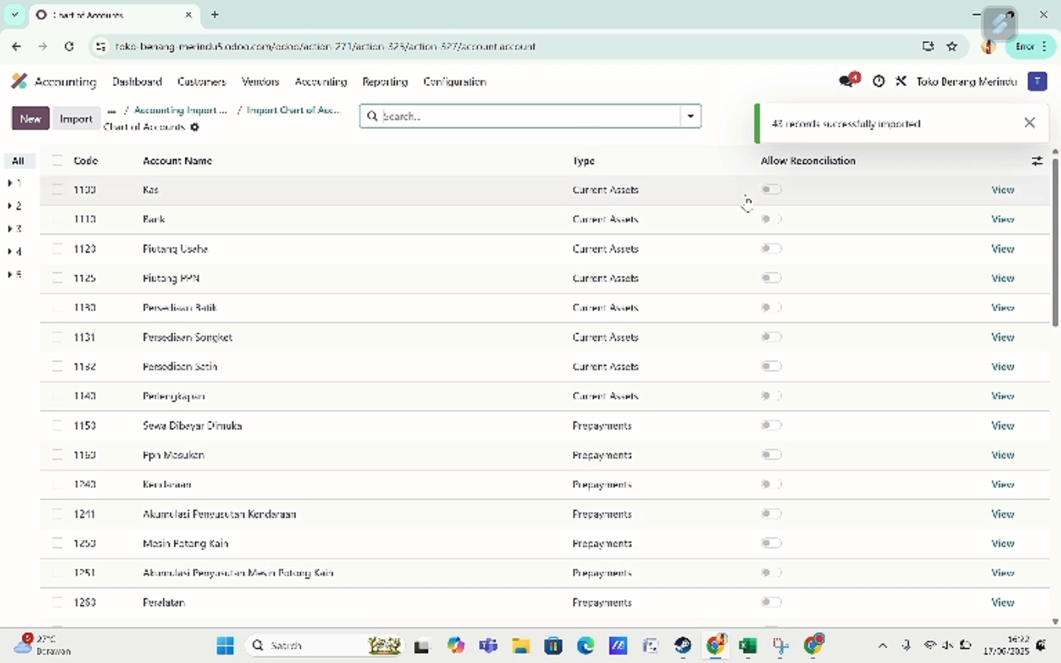
Step: Review the full list of imported accounts, including code groups 1, 2 and 11
{"action": "scroll", "coordinate": [568, 395], "scroll_direction": "down", "scroll_amount": 15}
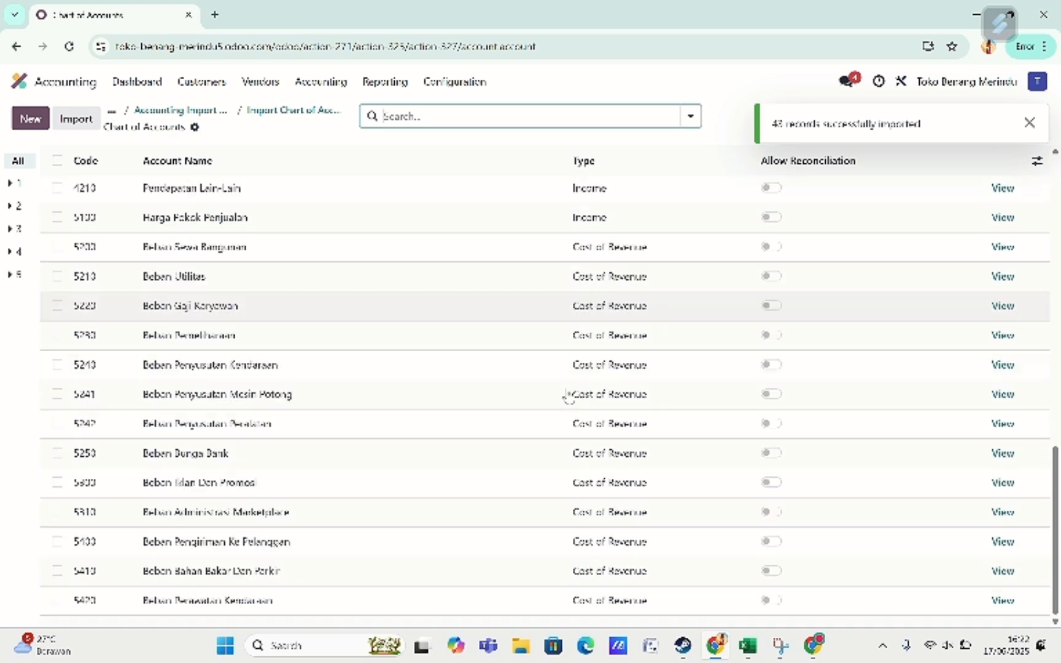
{"action": "scroll", "coordinate": [569, 395], "scroll_direction": "up", "scroll_amount": 15}
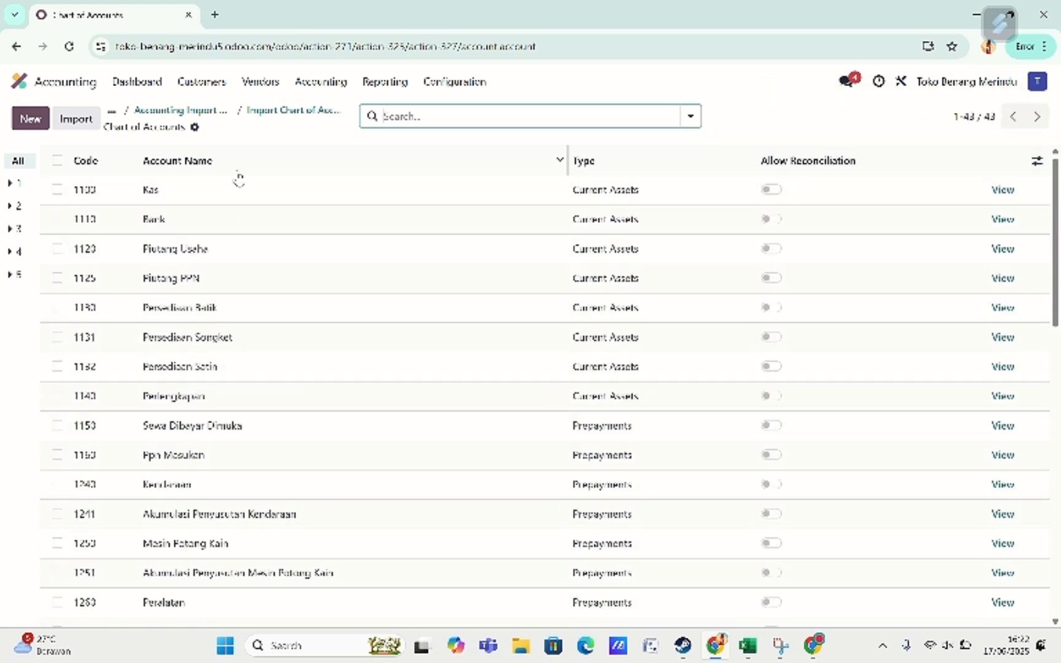
{"action": "left_click", "coordinate": [21, 181]}
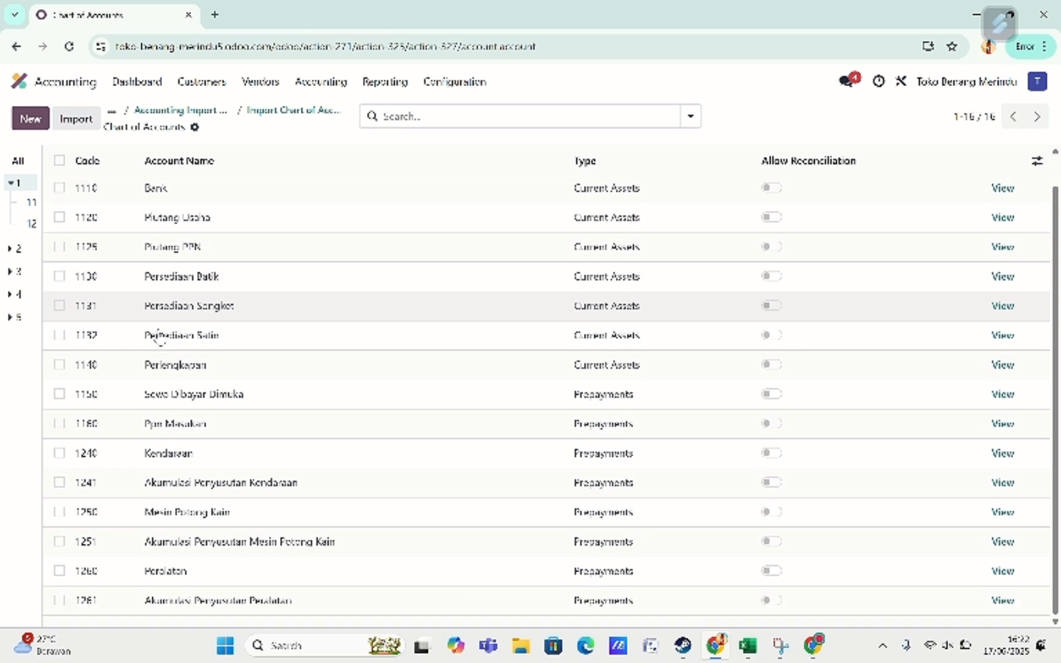
{"action": "scroll", "coordinate": [158, 337], "scroll_direction": "up", "scroll_amount": 1}
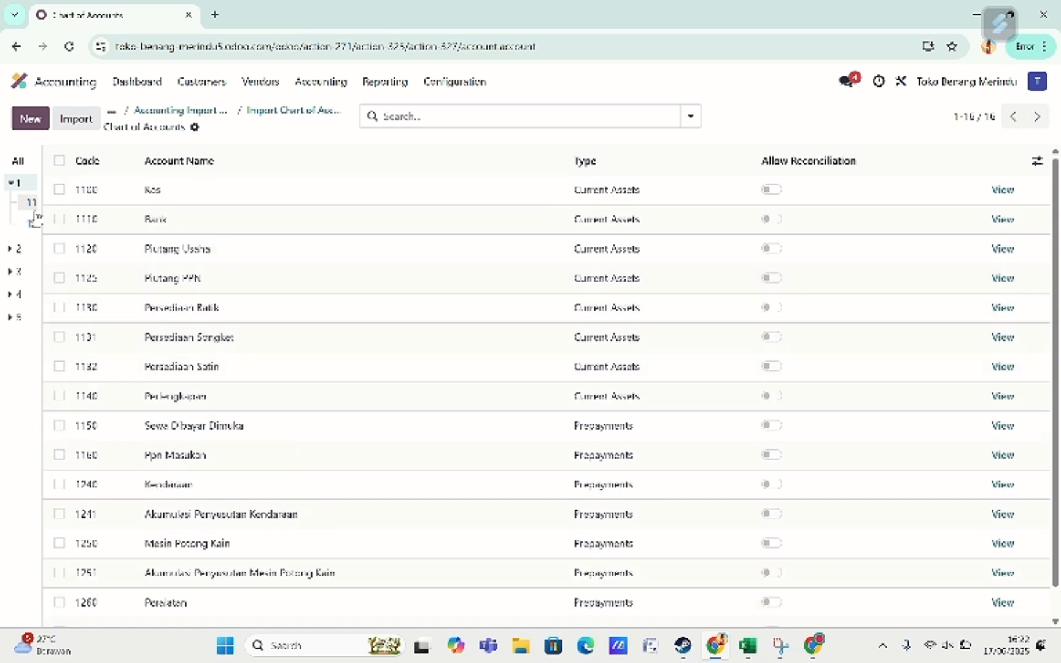
{"action": "left_click", "coordinate": [19, 249]}
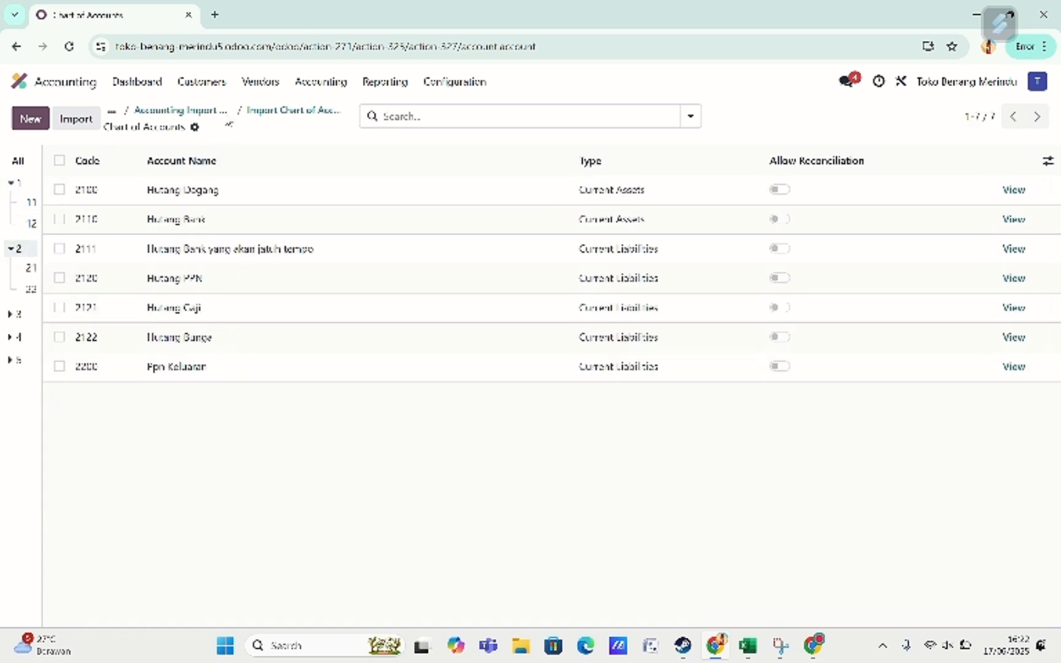
{"action": "left_click", "coordinate": [30, 202]}
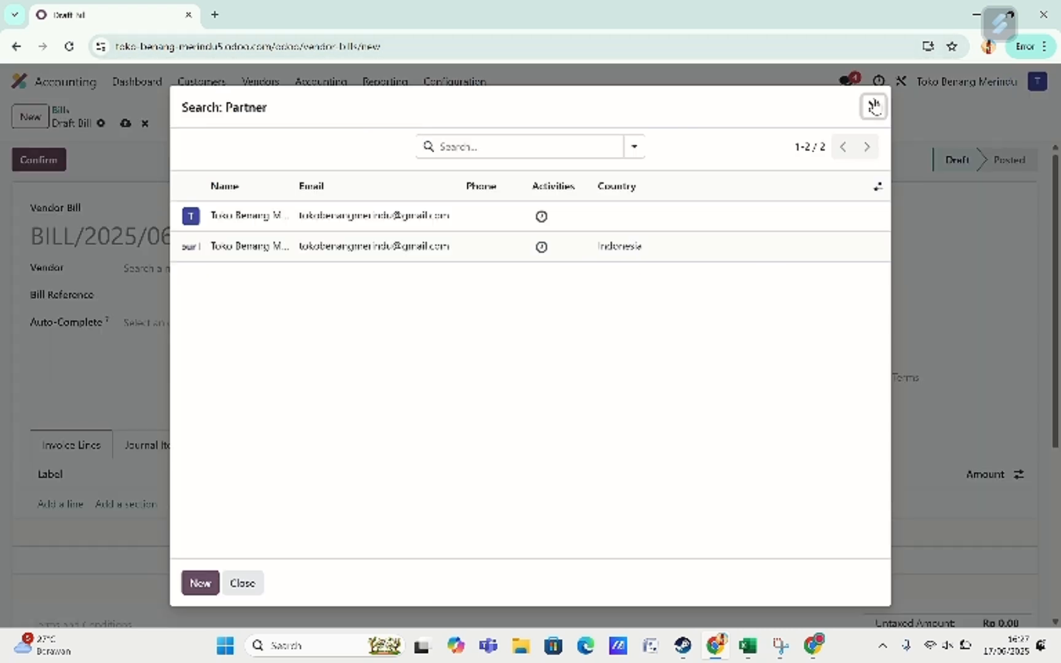
Step: Close the partner search on the draft vendor bill and start a new customer record
{"action": "left_click", "coordinate": [874, 104]}
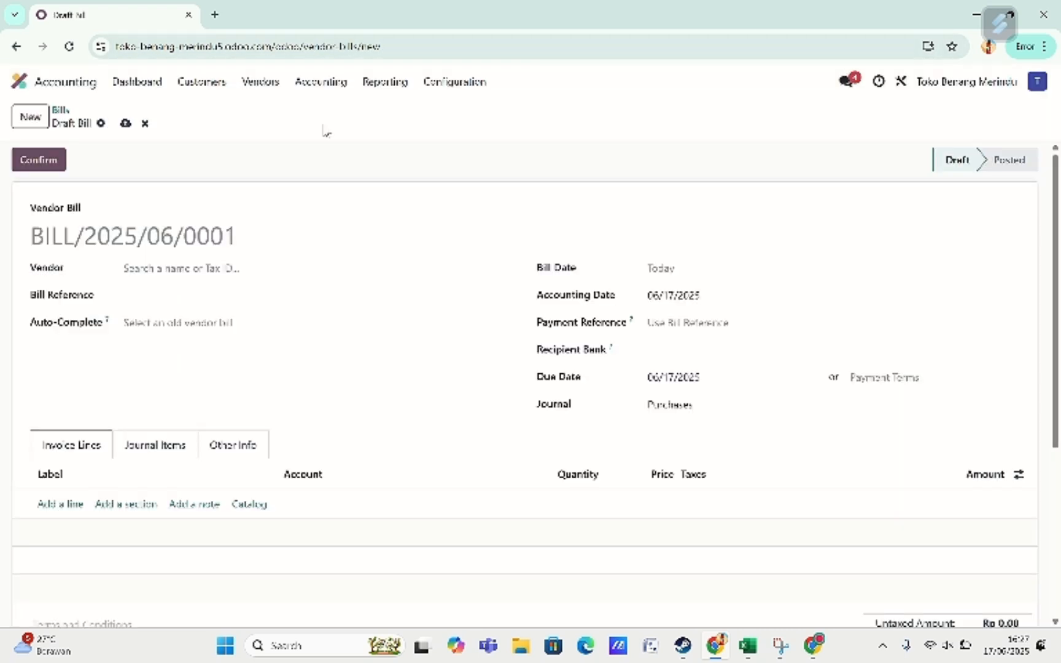
{"action": "left_click", "coordinate": [200, 86]}
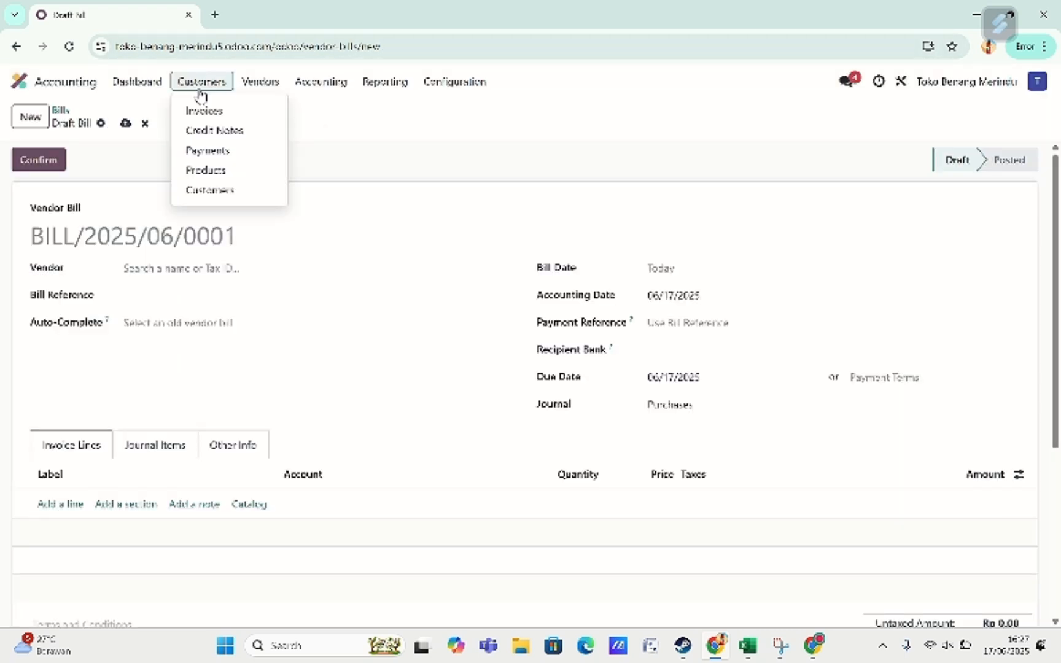
{"action": "left_click", "coordinate": [227, 191]}
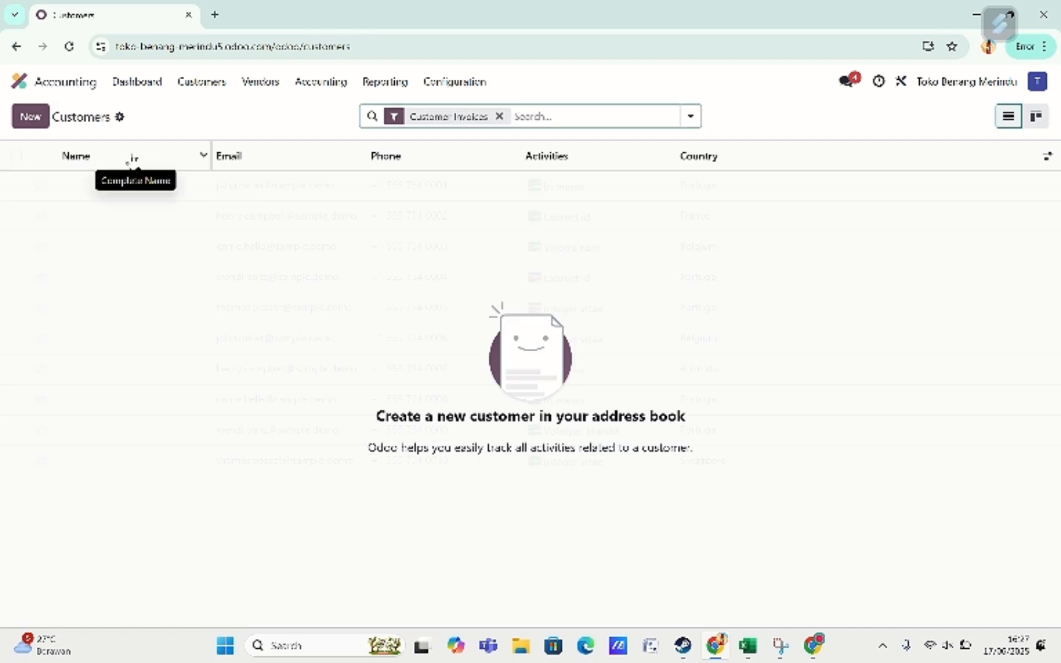
{"action": "left_click", "coordinate": [31, 117]}
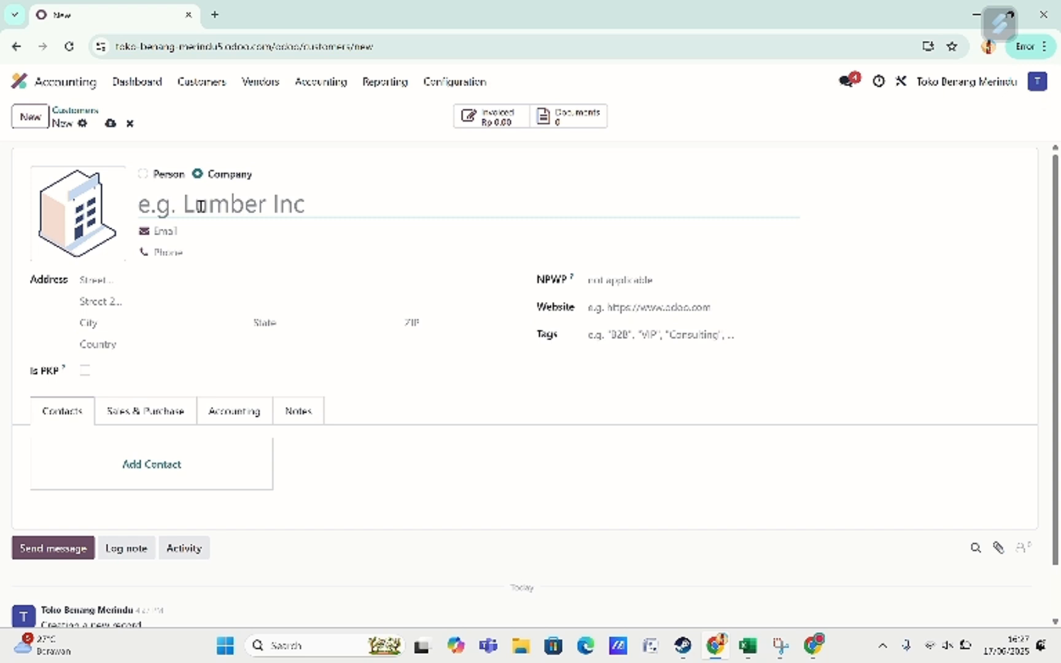
{"action": "type", "text": "astr"}
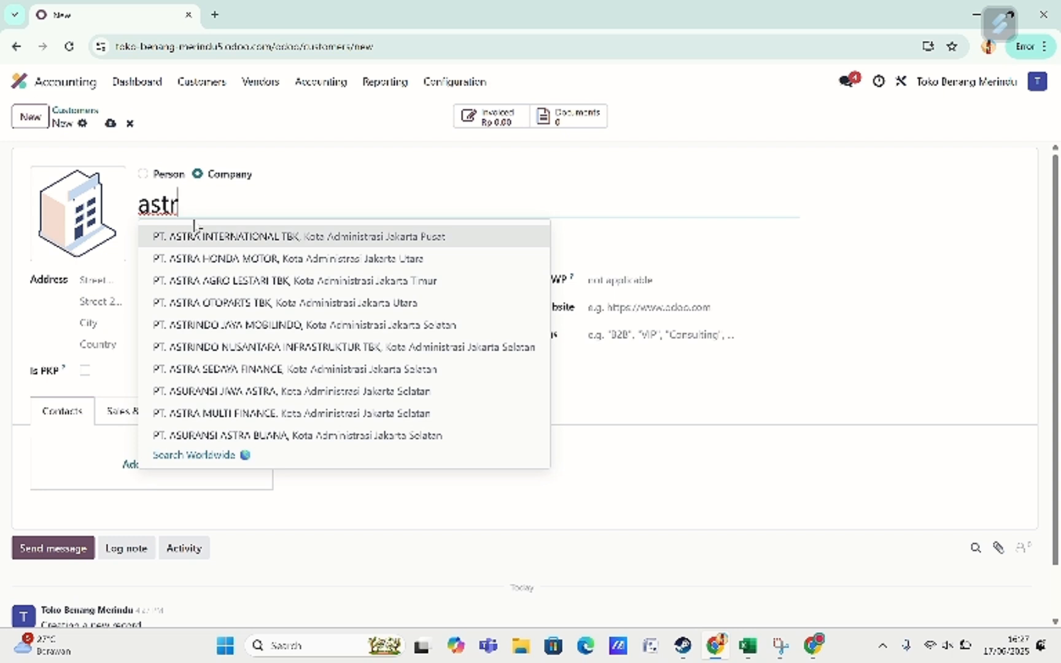
{"action": "key", "text": "BackSpace"}
{"action": "key", "text": "BackSpace"}
{"action": "key", "text": "BackSpace"}
{"action": "key", "text": "BackSpace"}
{"action": "type", "text": "p"}
{"action": "key", "text": "BackSpace"}
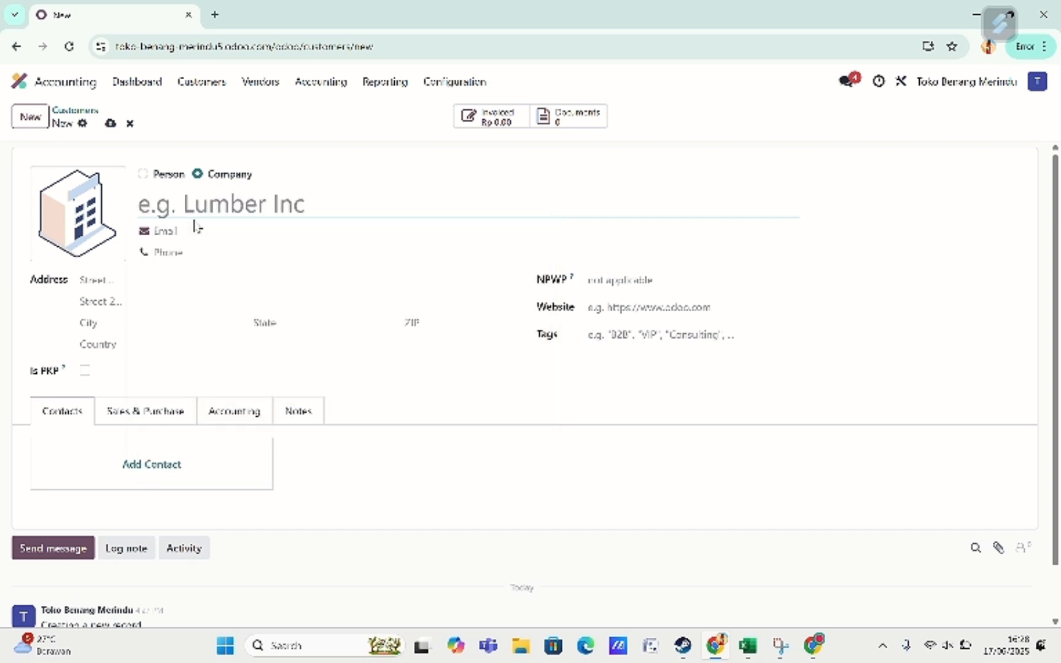
Step: Name the new company customer PT. KUMBANG KAMBING
{"action": "type", "text": "PT. KUMBANG KAMI"}
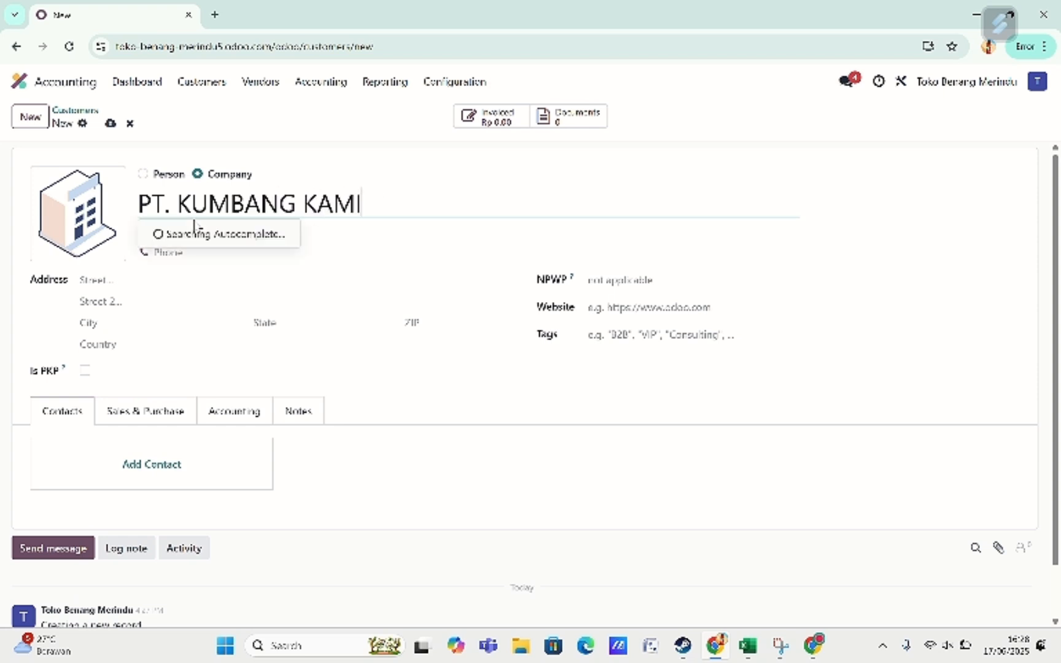
{"action": "key", "text": "BackSpace"}
{"action": "type", "text": "BING"}
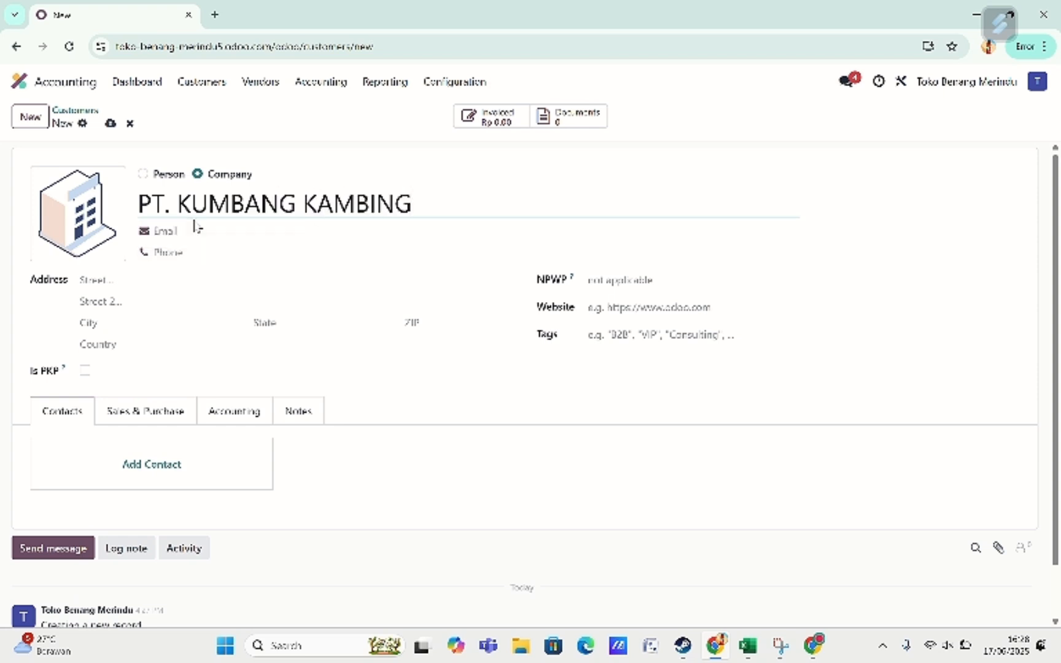
Step: Fill in the customer's street, city and state, and save the record
{"action": "left_click", "coordinate": [136, 281]}
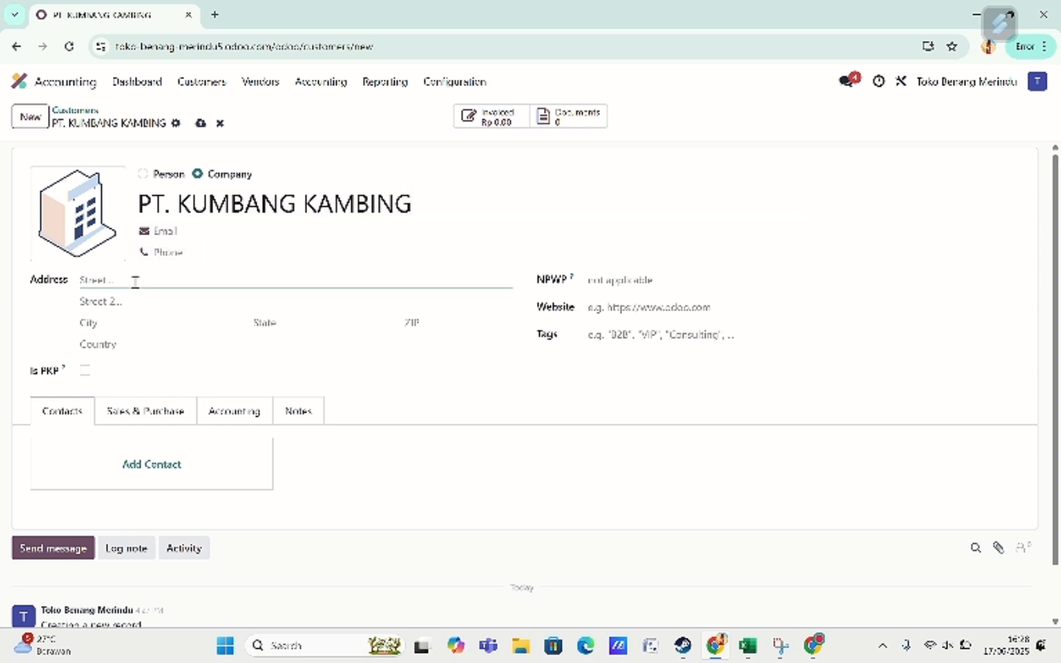
{"action": "type", "text": "Jl. Sumatera"}
{"action": "left_click", "coordinate": [119, 324]}
{"action": "type", "text": "Bandung"}
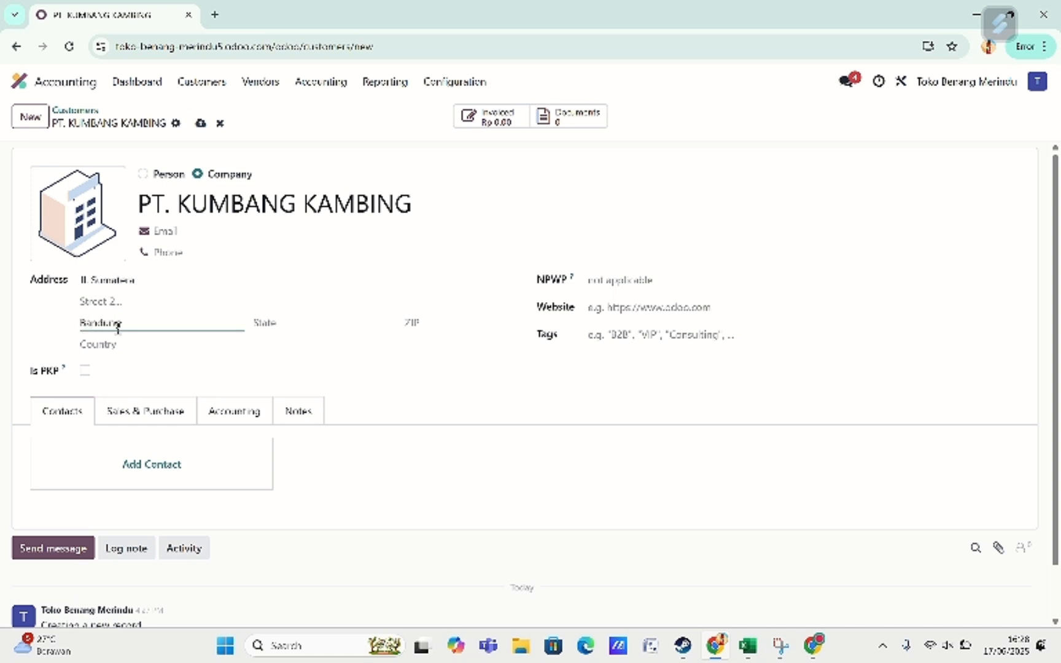
{"action": "key", "text": "Tab"}
{"action": "type", "text": "jawa"}
{"action": "left_click", "coordinate": [287, 349]}
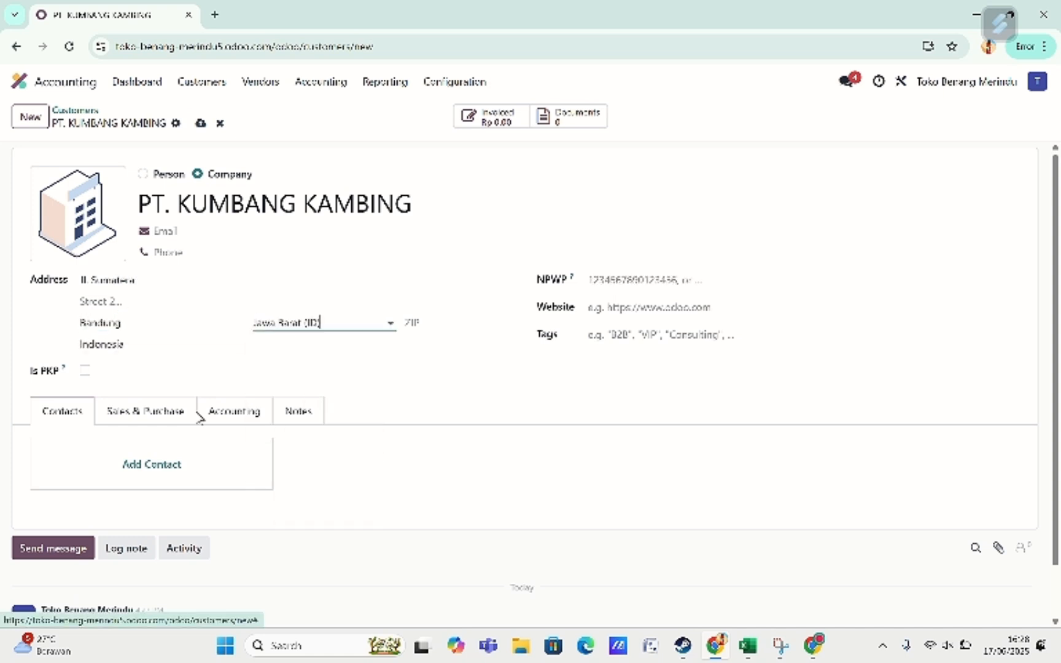
{"action": "left_click", "coordinate": [201, 124]}
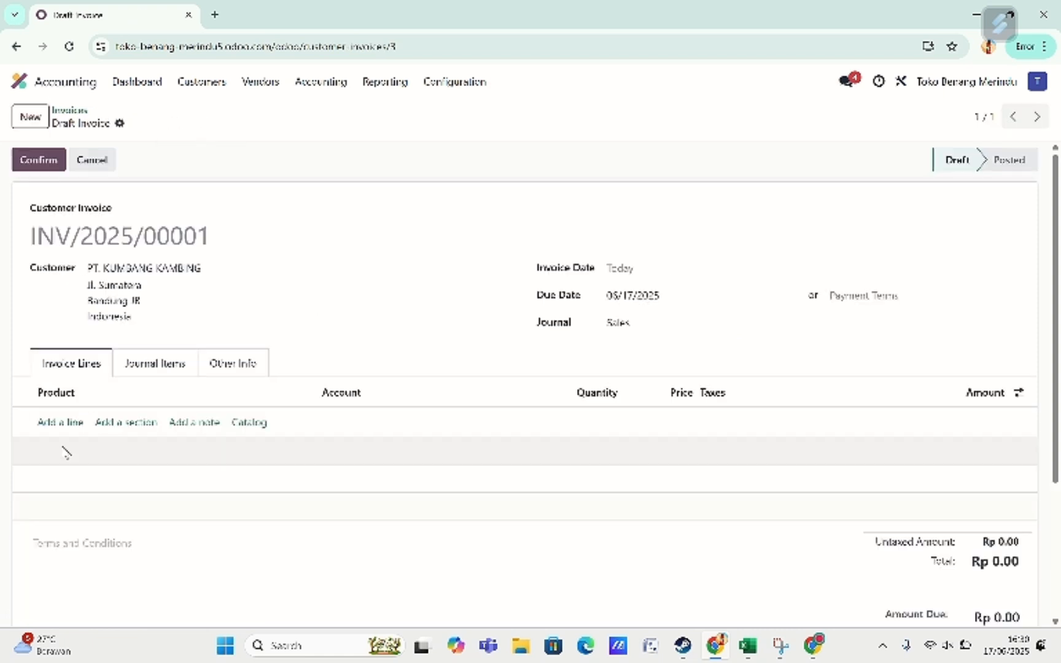
Step: Start a new vendor product and name it Kain Batik
{"action": "left_click", "coordinate": [66, 424]}
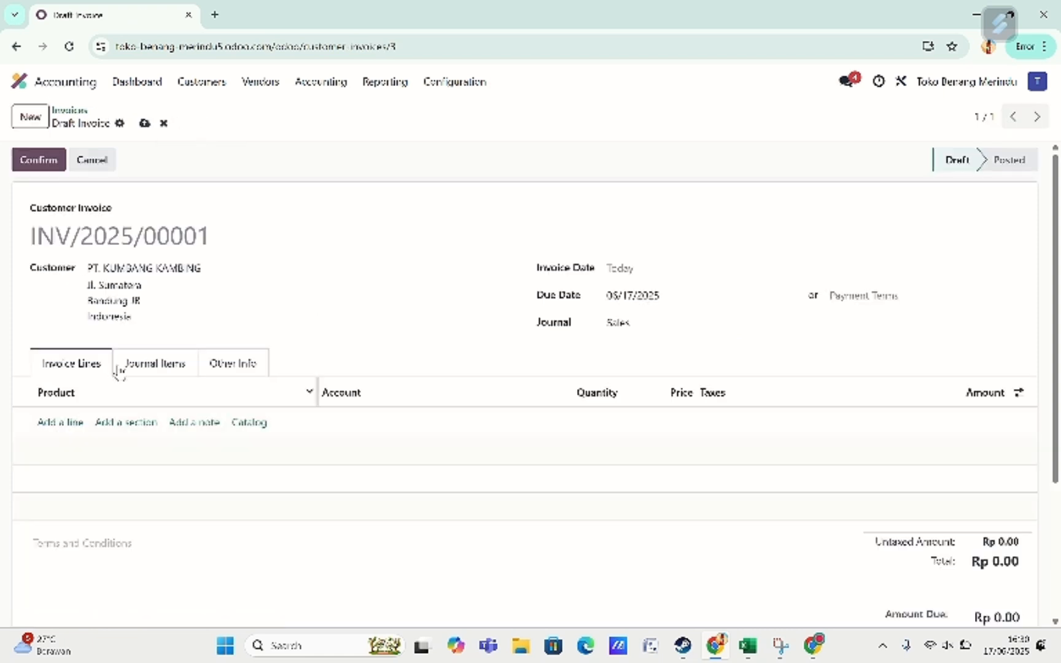
{"action": "left_click", "coordinate": [260, 81]}
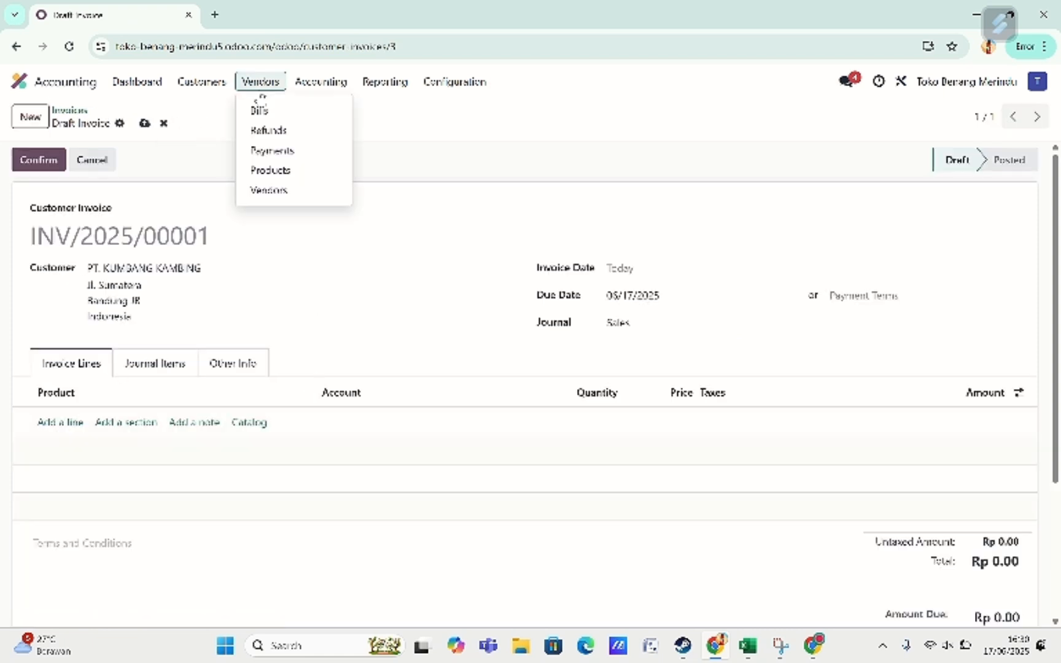
{"action": "left_click", "coordinate": [270, 171]}
{"action": "left_click", "coordinate": [28, 116]}
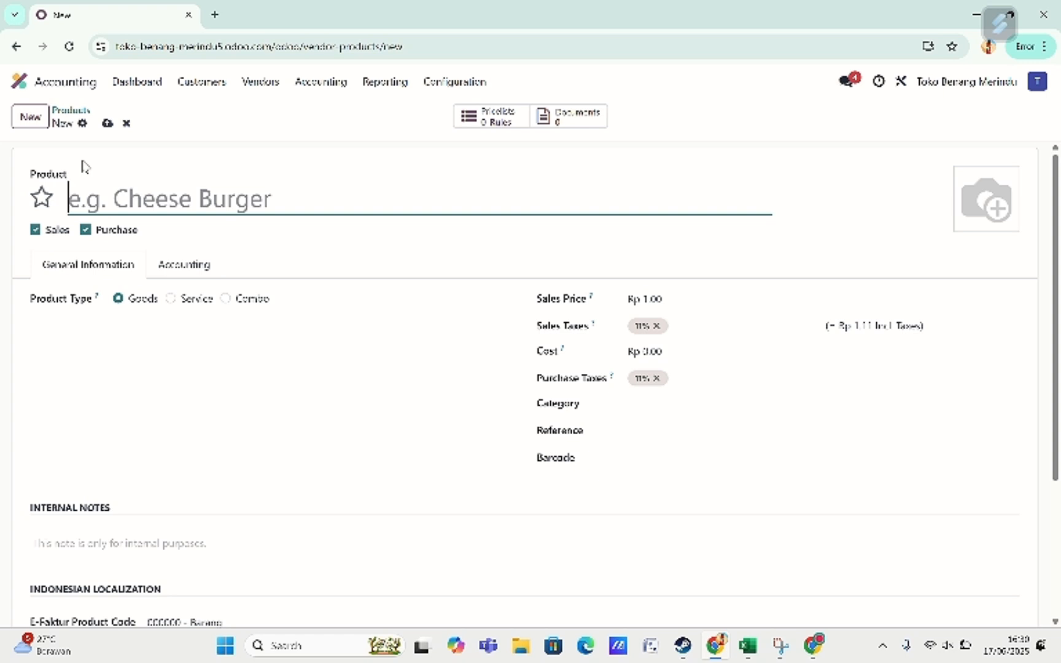
{"action": "type", "text": "Kain Batik"}
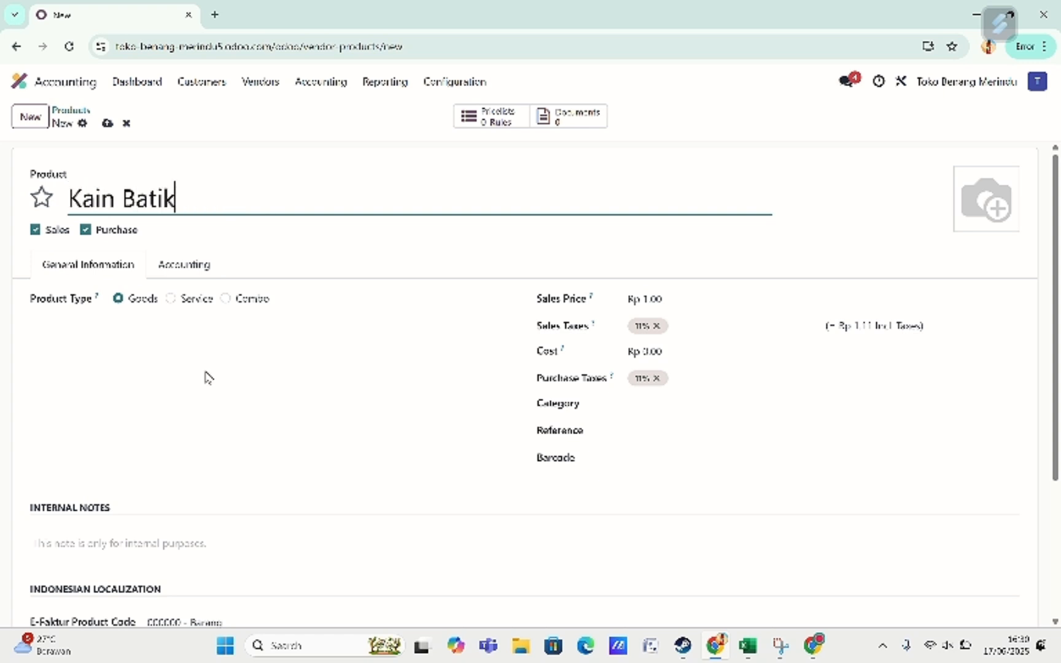
Step: Set the Kain Batik product's sales price to Rp 2,000,000 and its cost to Rp 1,500,000, and save the product
{"action": "left_click", "coordinate": [668, 301]}
{"action": "key", "text": "BackSpace"}
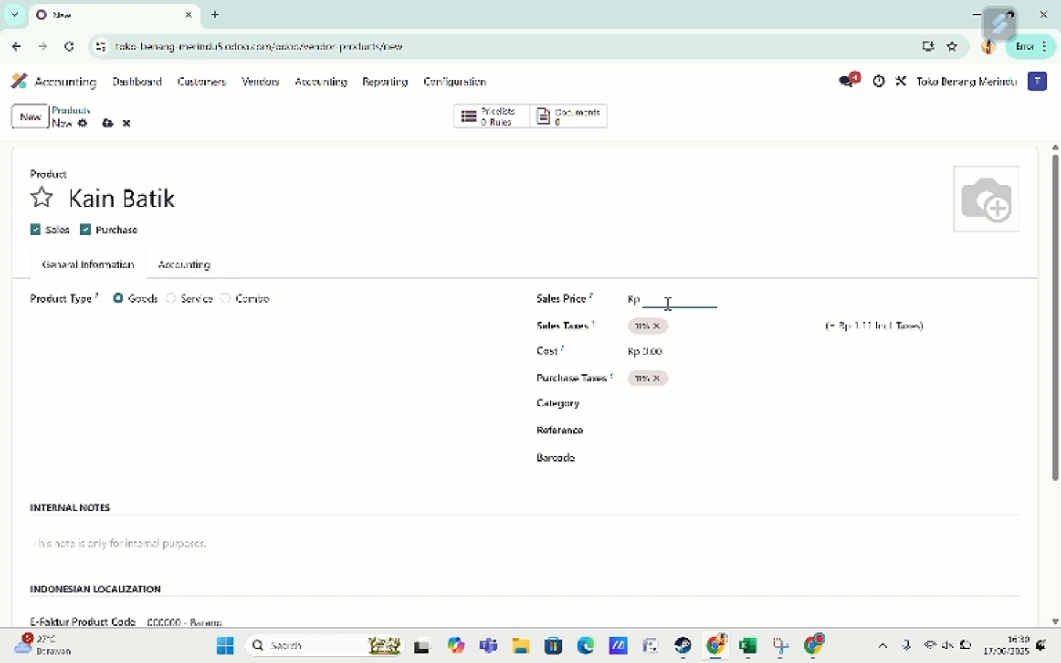
{"action": "type", "text": "2000000"}
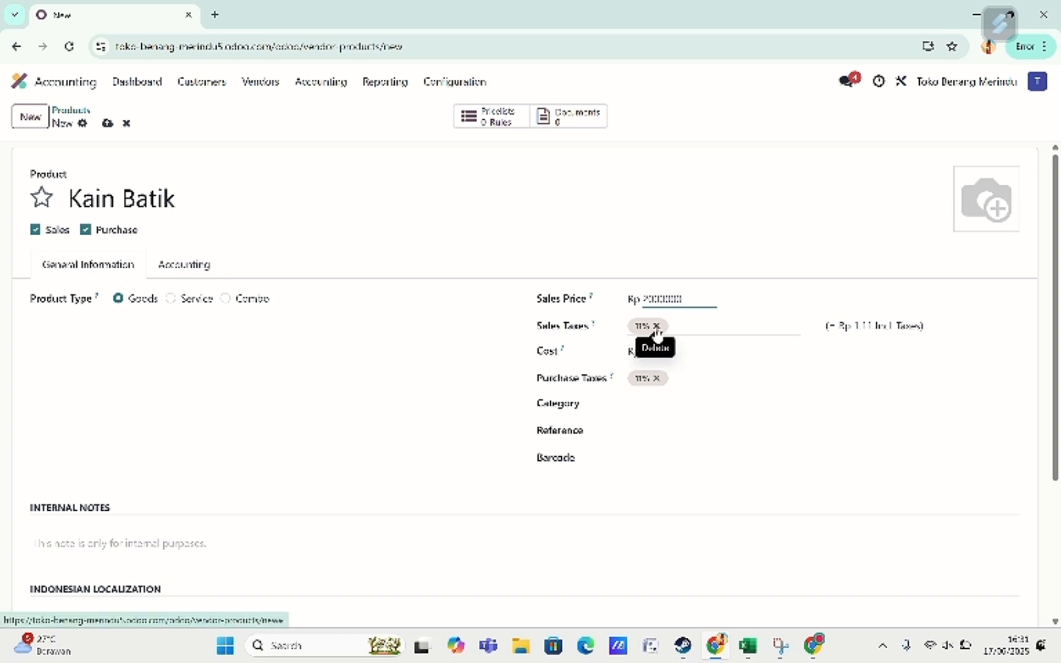
{"action": "left_click", "coordinate": [673, 355]}
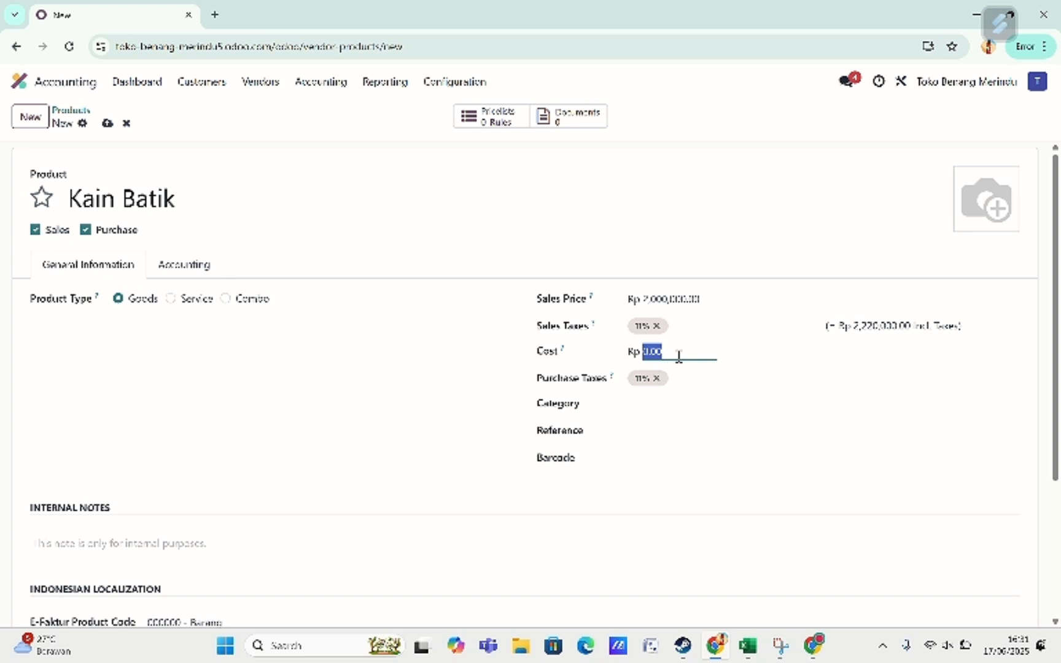
{"action": "type", "text": "150000"}
{"action": "key", "text": "BackSpace"}
{"action": "key", "text": "BackSpace"}
{"action": "type", "text": "000"}
{"action": "left_click", "coordinate": [735, 379]}
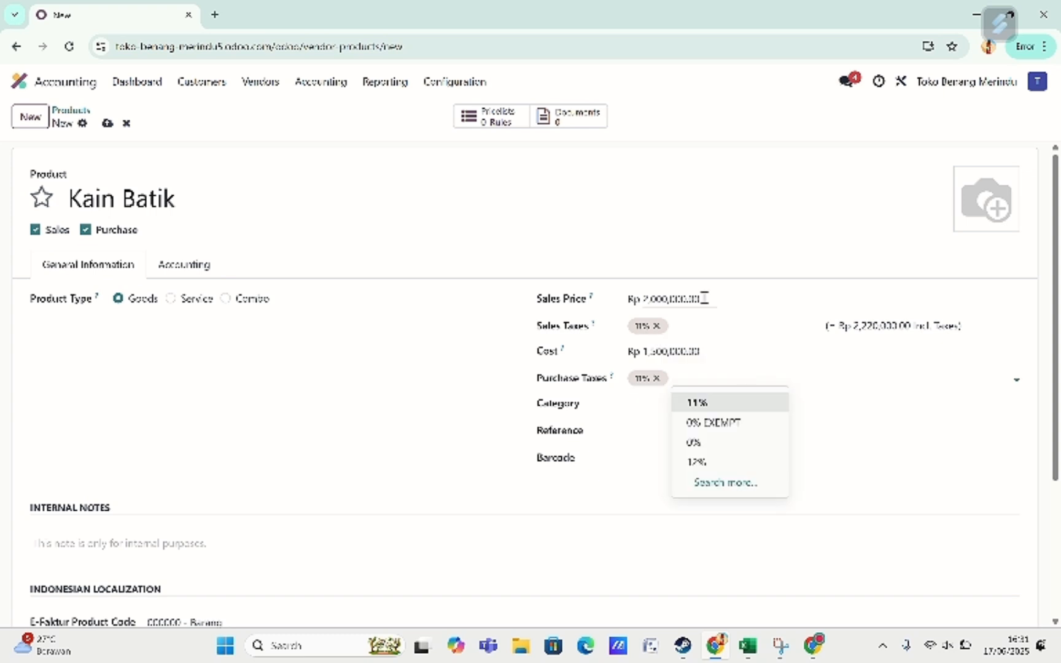
{"action": "left_click", "coordinate": [864, 538]}
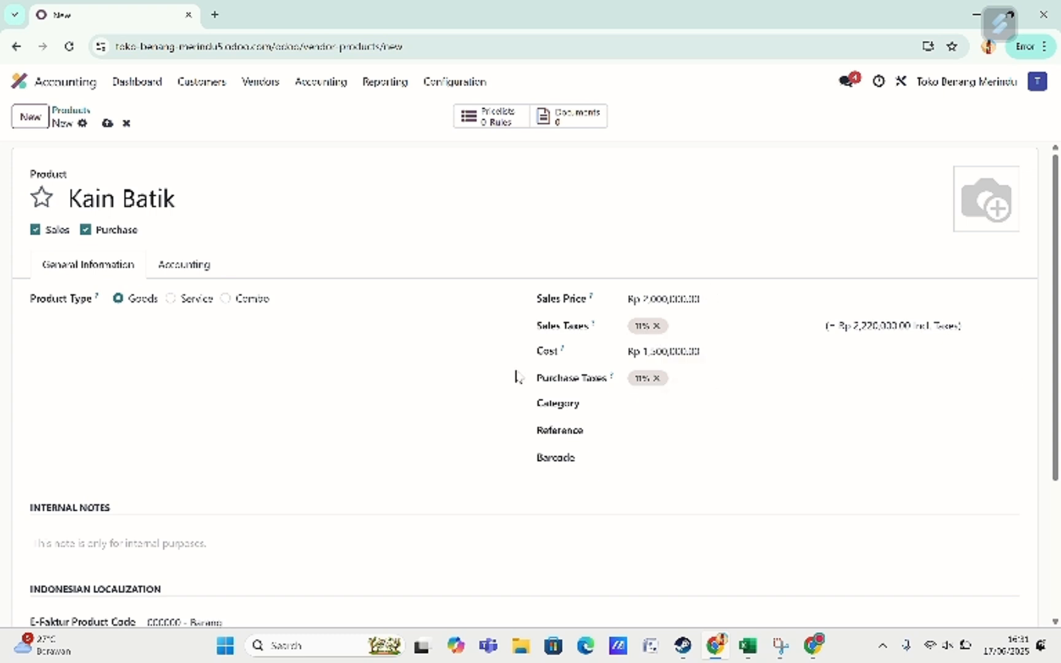
{"action": "left_click", "coordinate": [107, 123]}
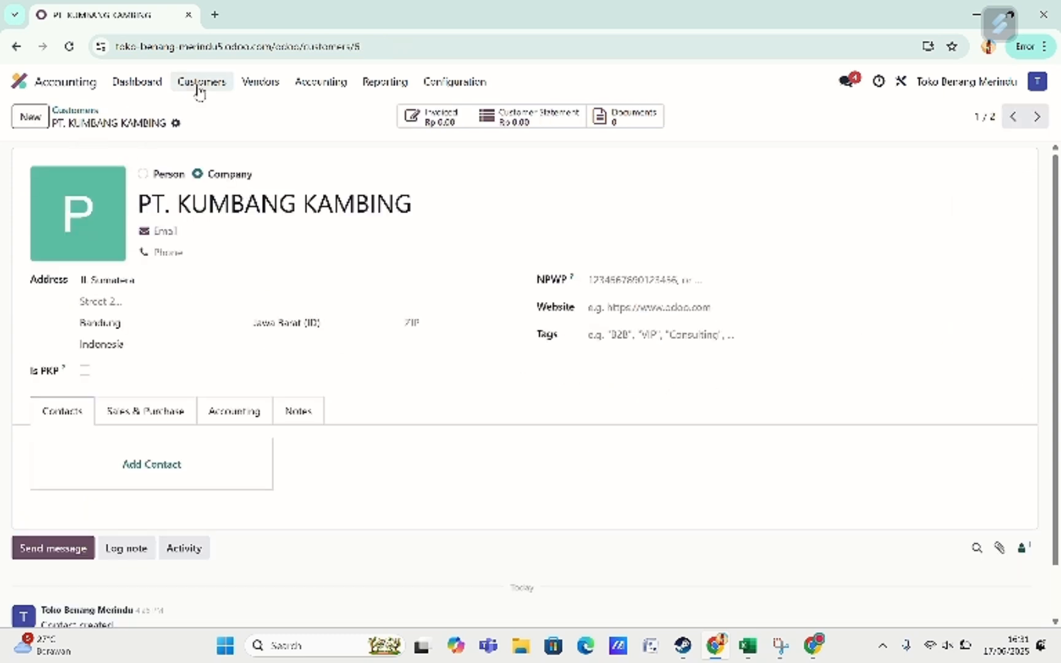
Step: Add a Kain Batik line to the draft customer invoice for PT. KUMBANG KAMBING and view the invoice's journal items
{"action": "left_click", "coordinate": [202, 84]}
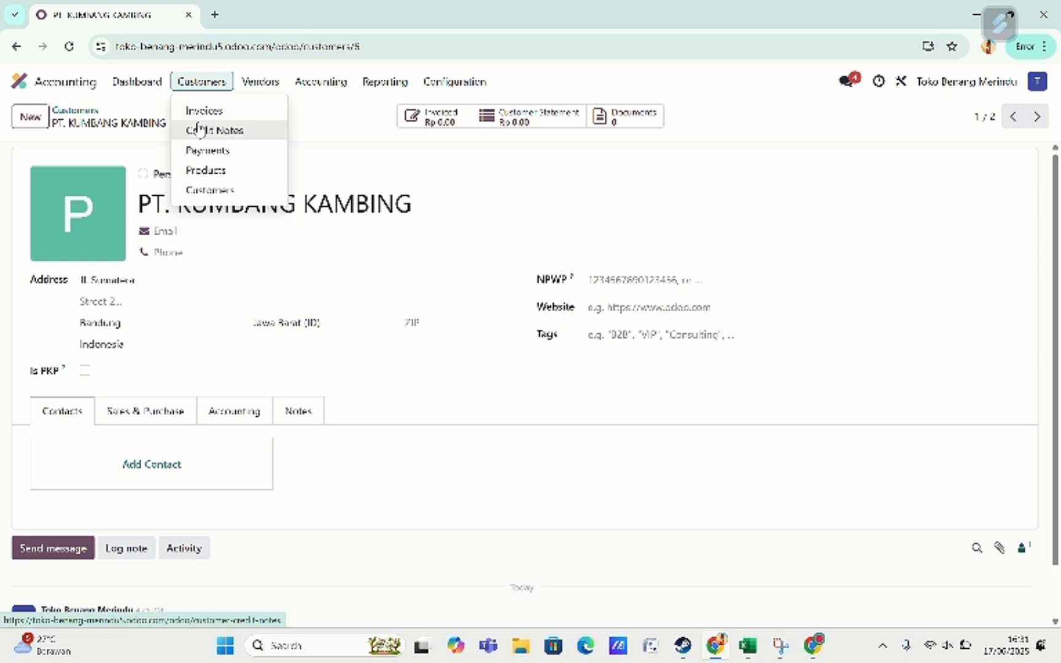
{"action": "left_click", "coordinate": [201, 112]}
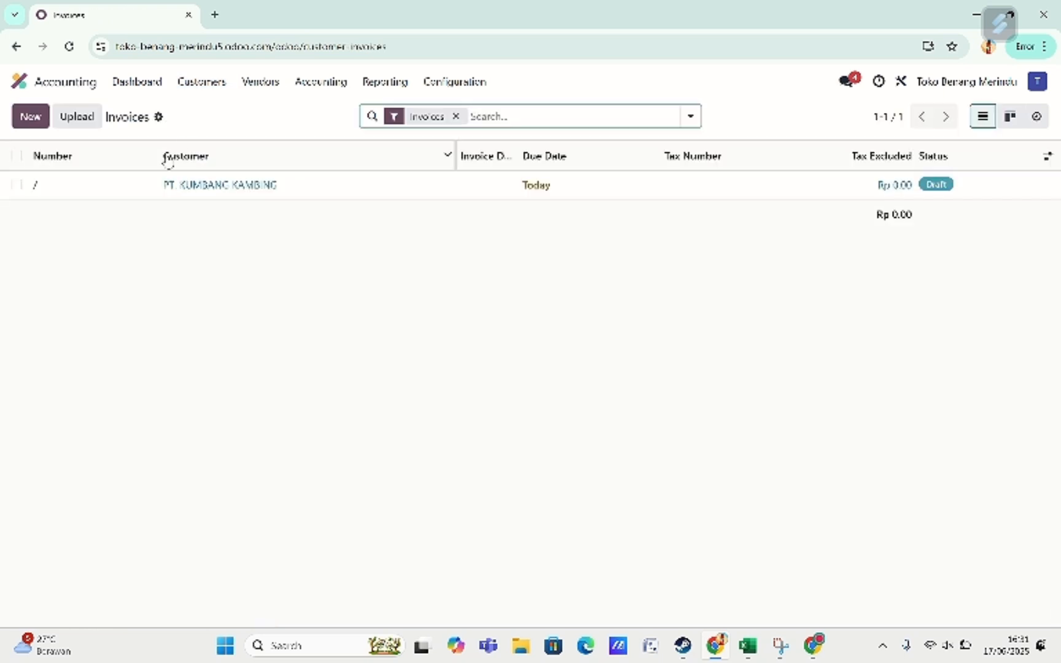
{"action": "left_click", "coordinate": [175, 185]}
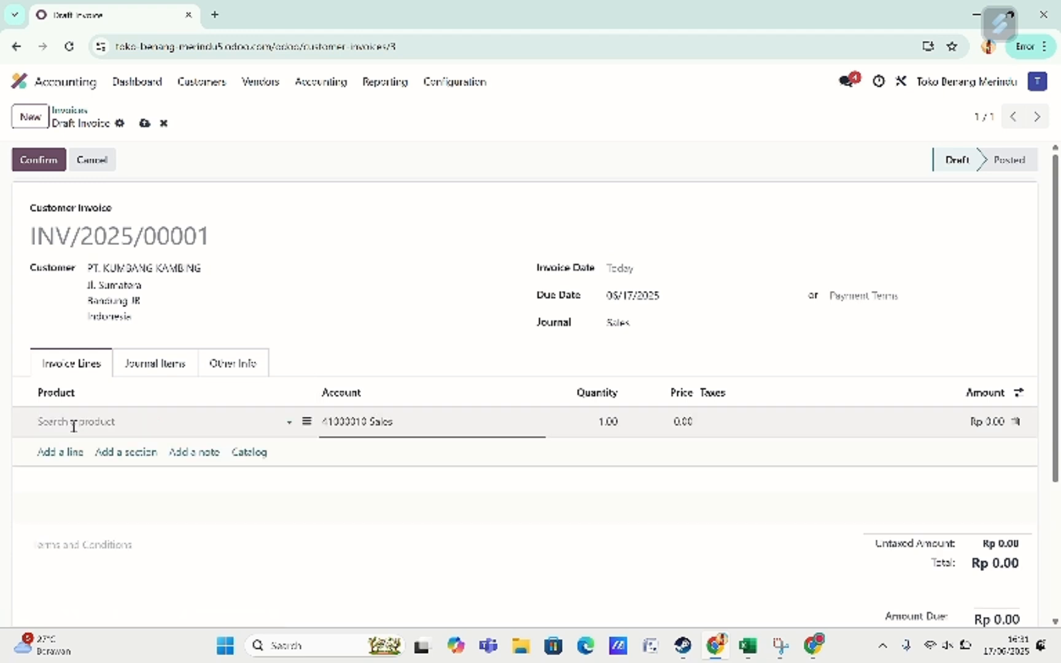
{"action": "left_click", "coordinate": [287, 423]}
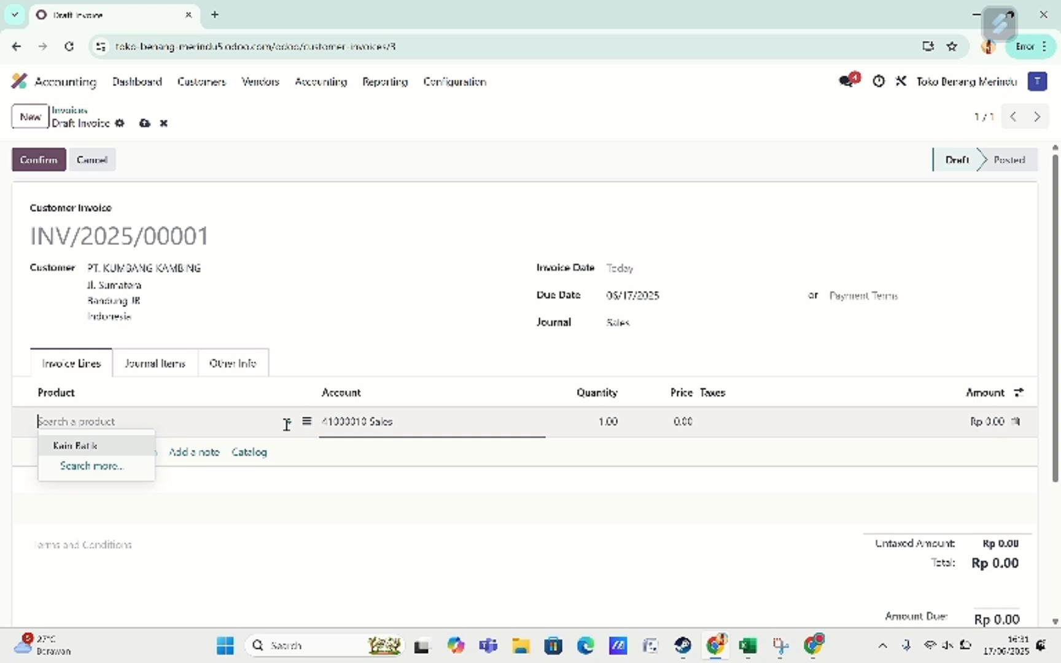
{"action": "left_click", "coordinate": [85, 453]}
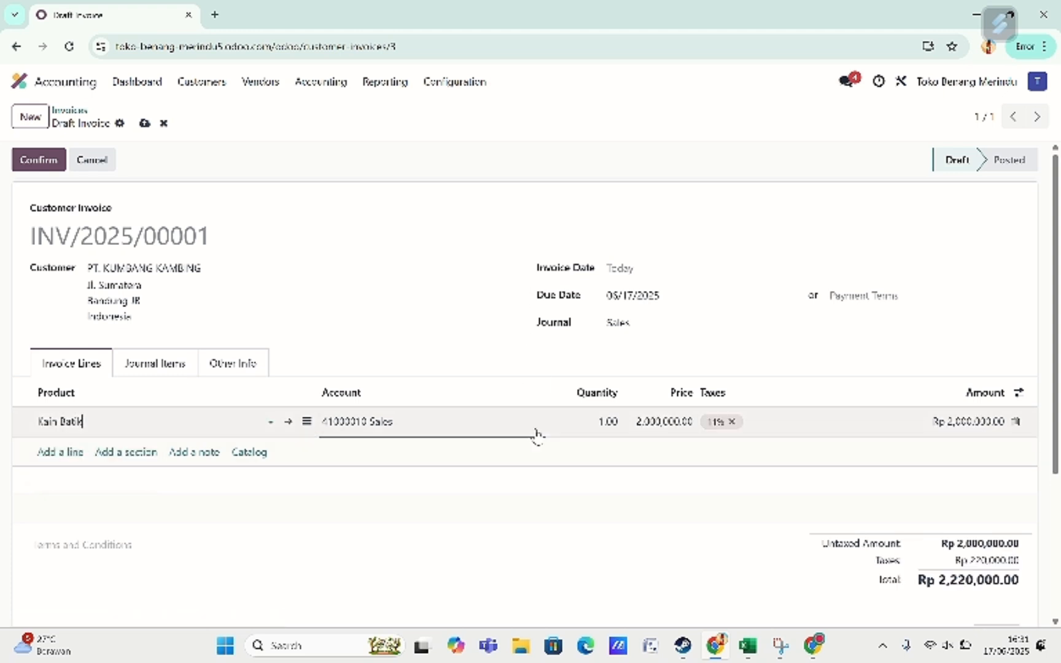
{"action": "left_click", "coordinate": [170, 362]}
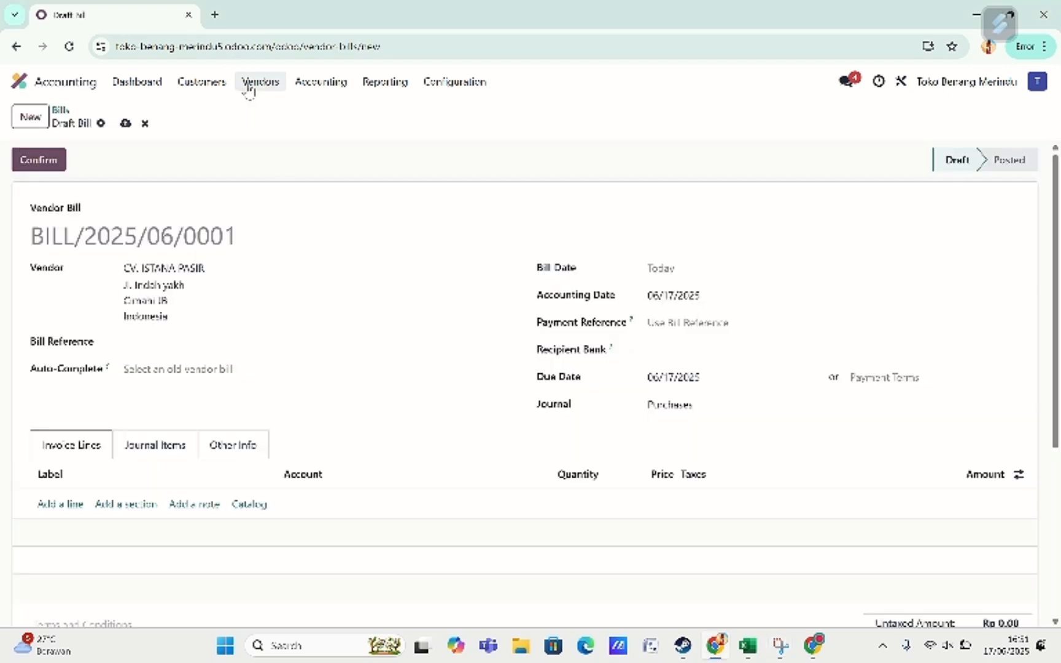
Step: Change the vendor on the draft vendor bill to CV. KUYA UYA
{"action": "left_click", "coordinate": [248, 87]}
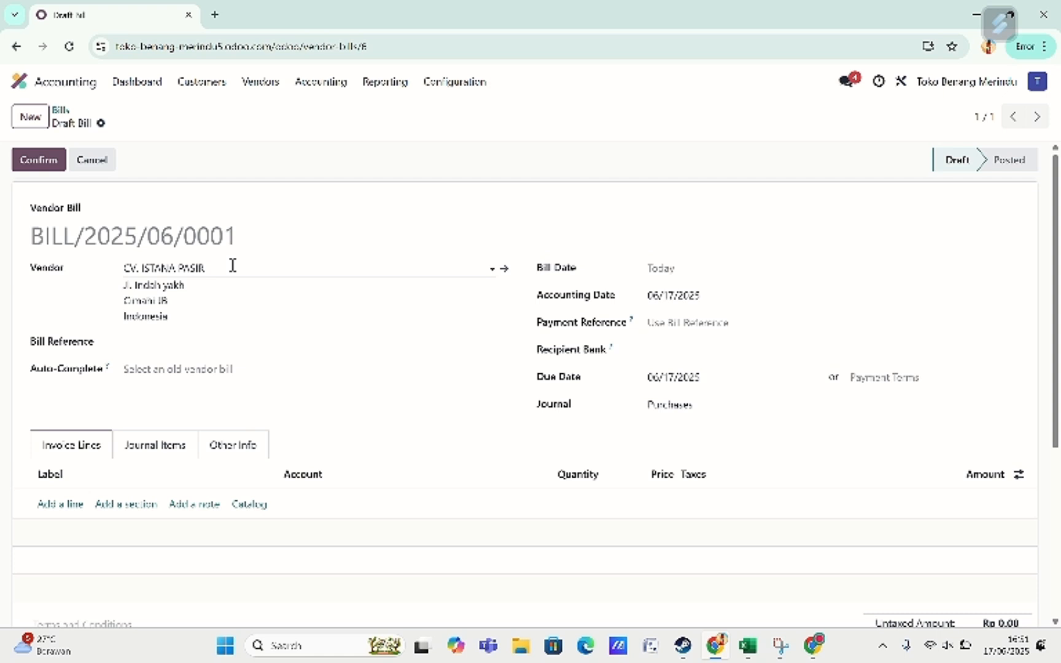
{"action": "left_click", "coordinate": [496, 268]}
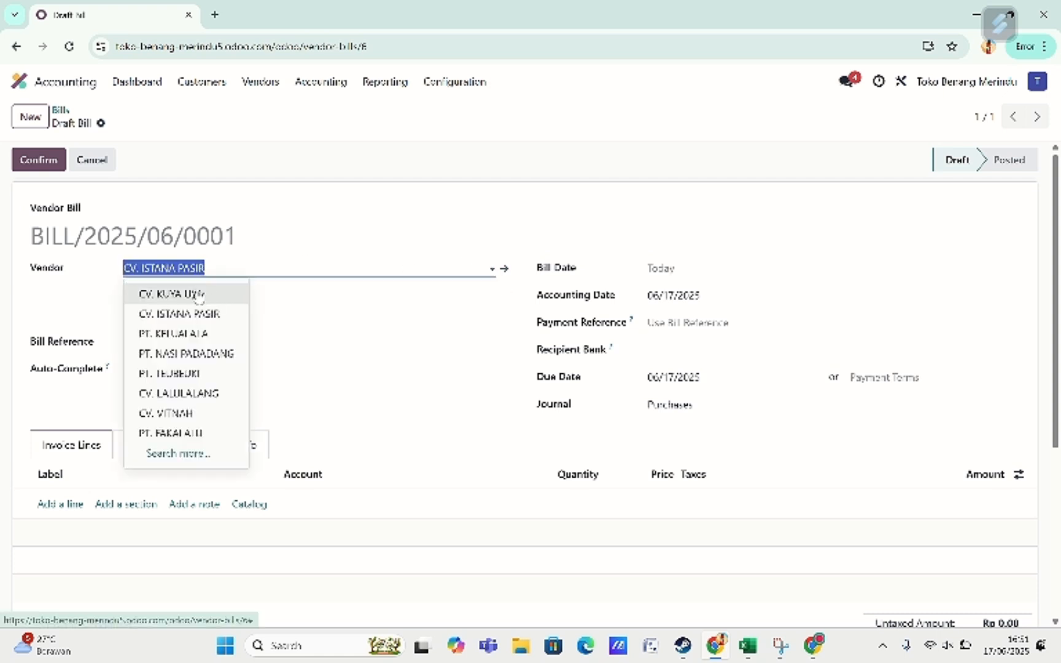
{"action": "left_click", "coordinate": [198, 296]}
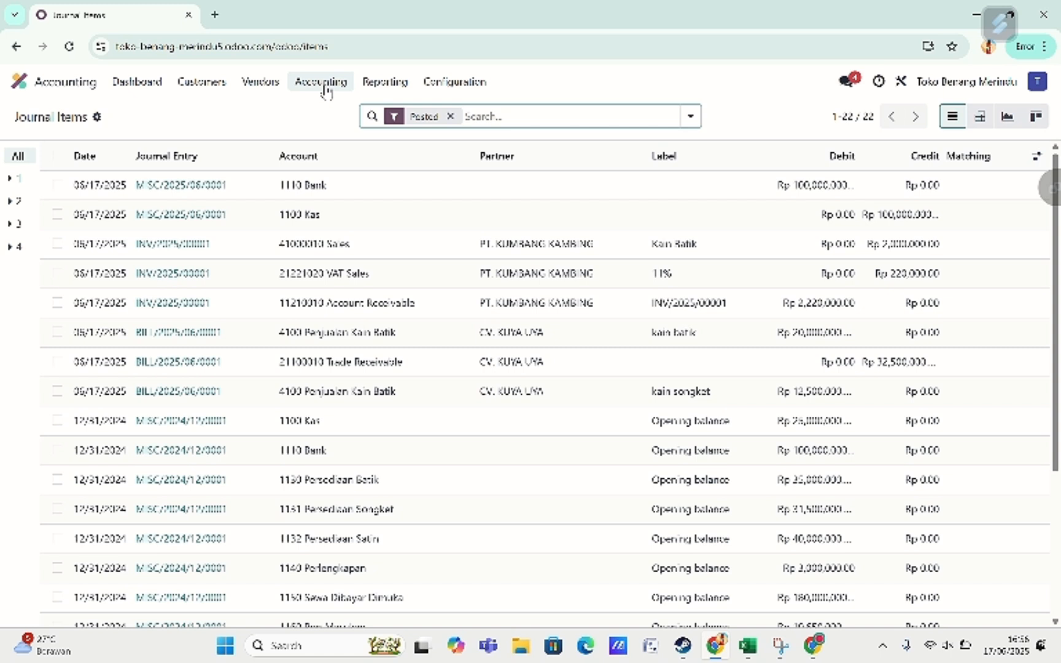
Step: Go to the journal entries and start a new entry
{"action": "left_click", "coordinate": [323, 86]}
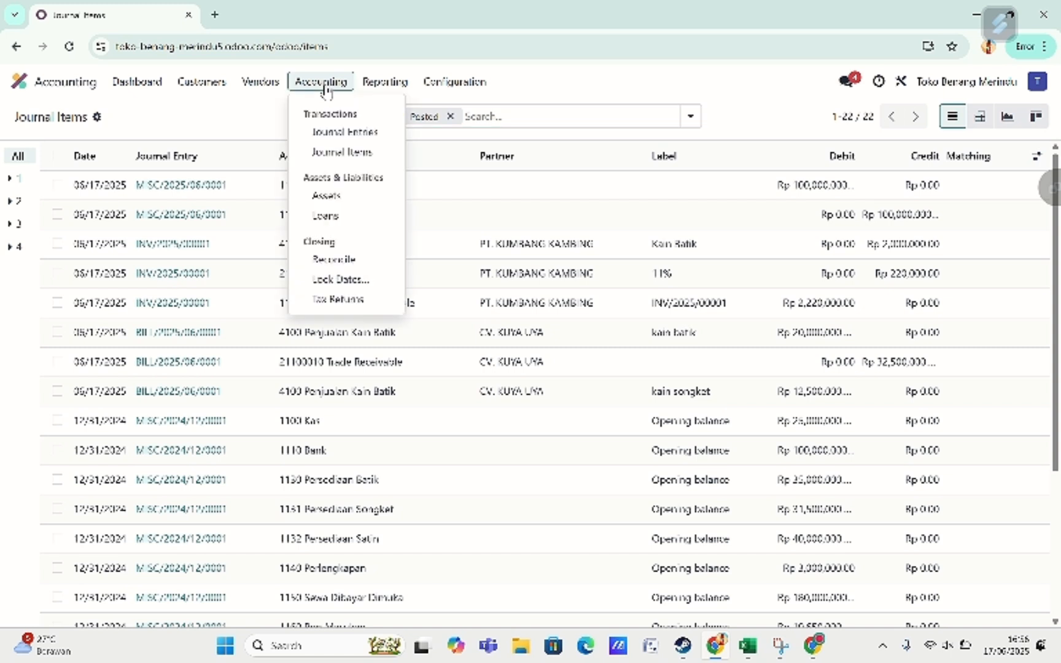
{"action": "left_click", "coordinate": [346, 132]}
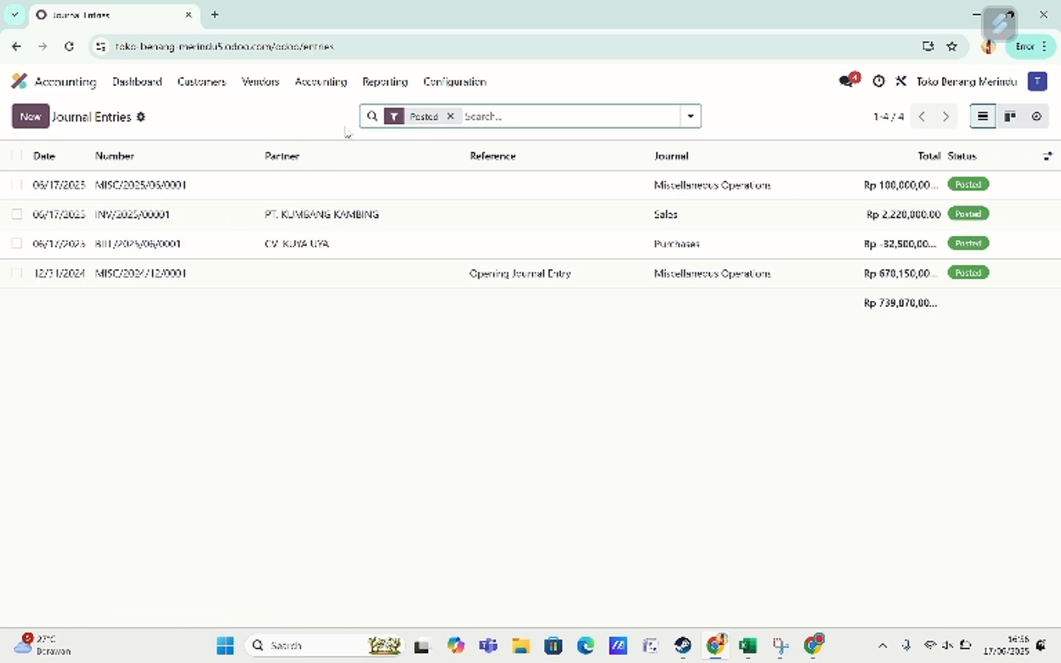
{"action": "left_click", "coordinate": [41, 126]}
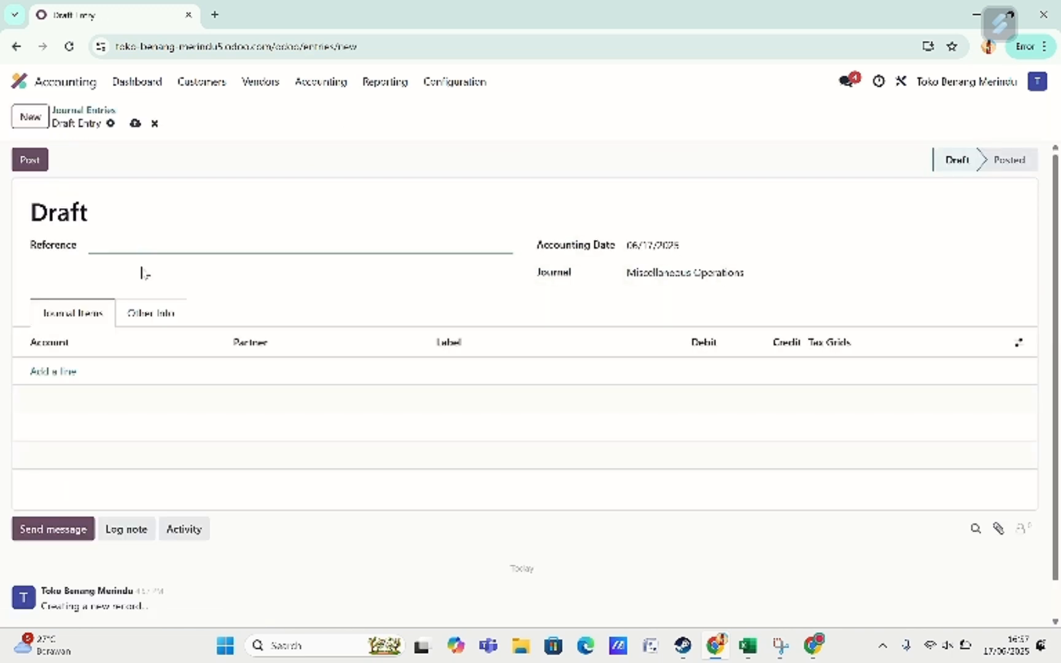
Step: Add a journal item, search the accounts for Beban and assign account 5220 Beban Gaji Karyawan to the line
{"action": "left_click", "coordinate": [53, 372]}
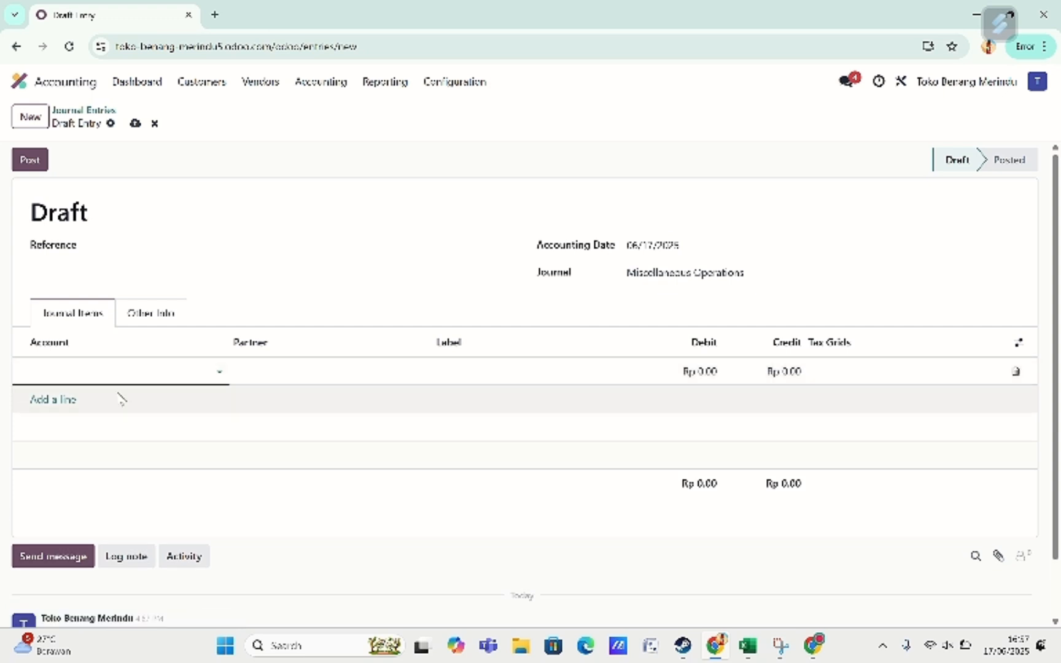
{"action": "left_click", "coordinate": [223, 372]}
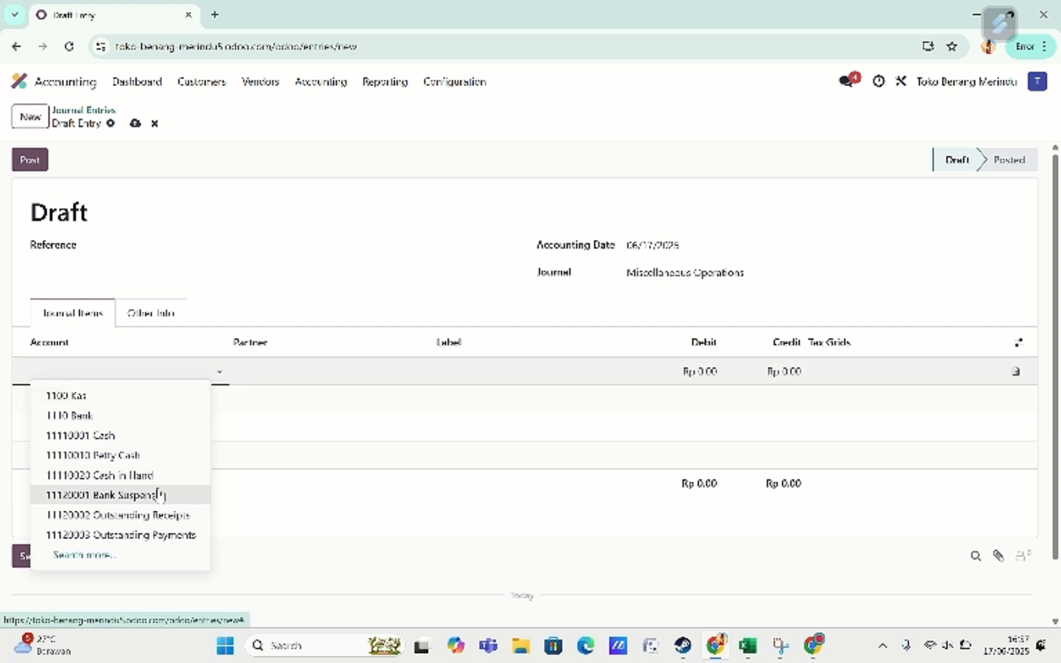
{"action": "left_click", "coordinate": [79, 556]}
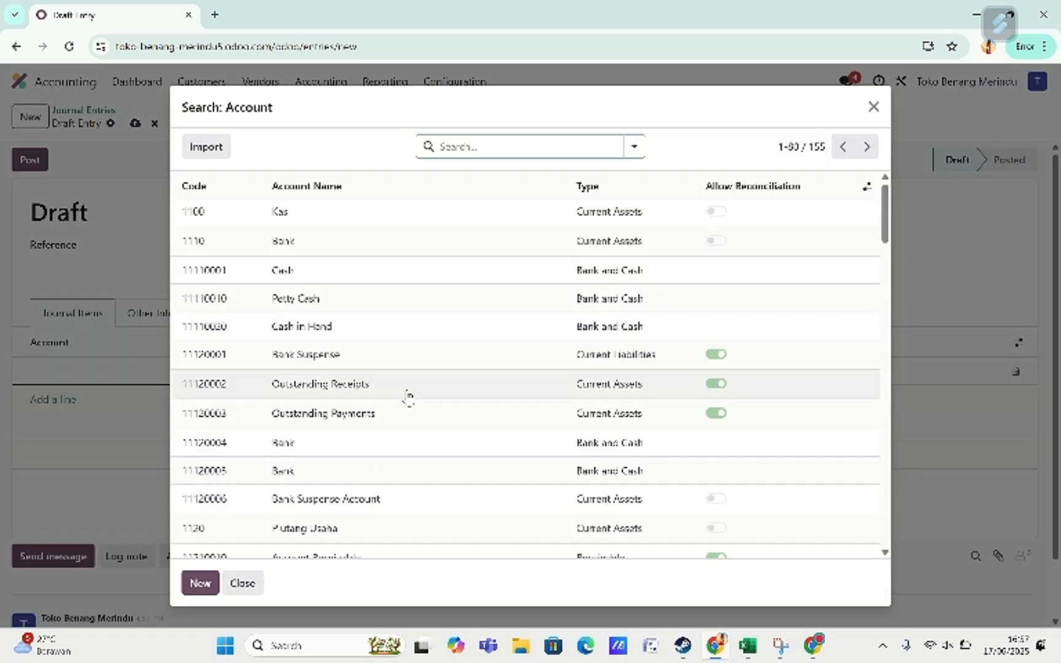
{"action": "scroll", "coordinate": [408, 398], "scroll_direction": "down", "scroll_amount": 20}
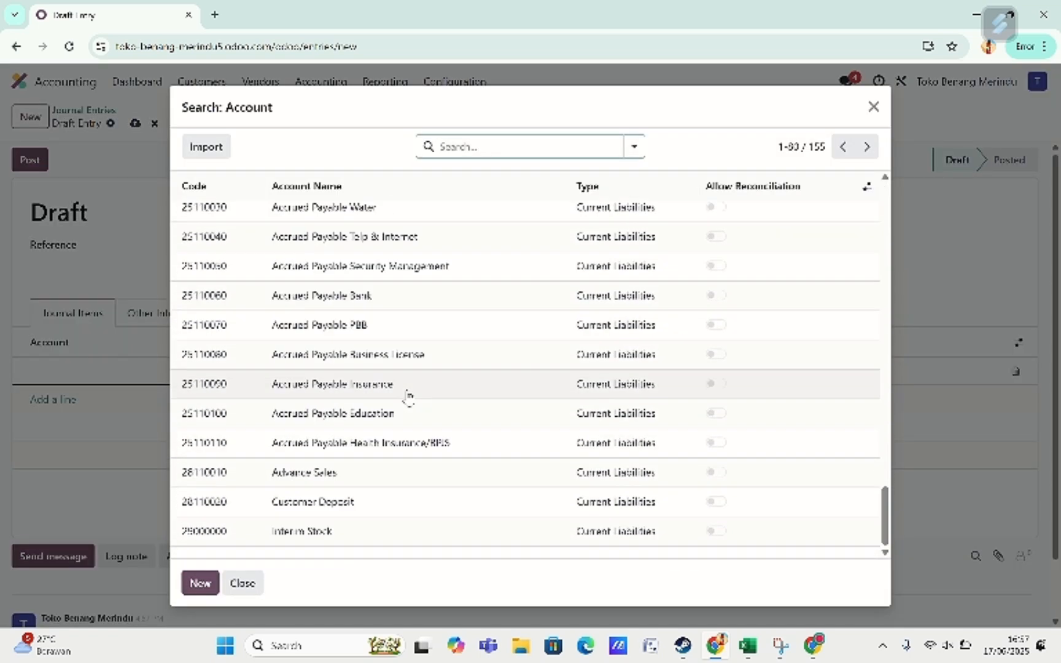
{"action": "scroll", "coordinate": [408, 398], "scroll_direction": "up", "scroll_amount": 15}
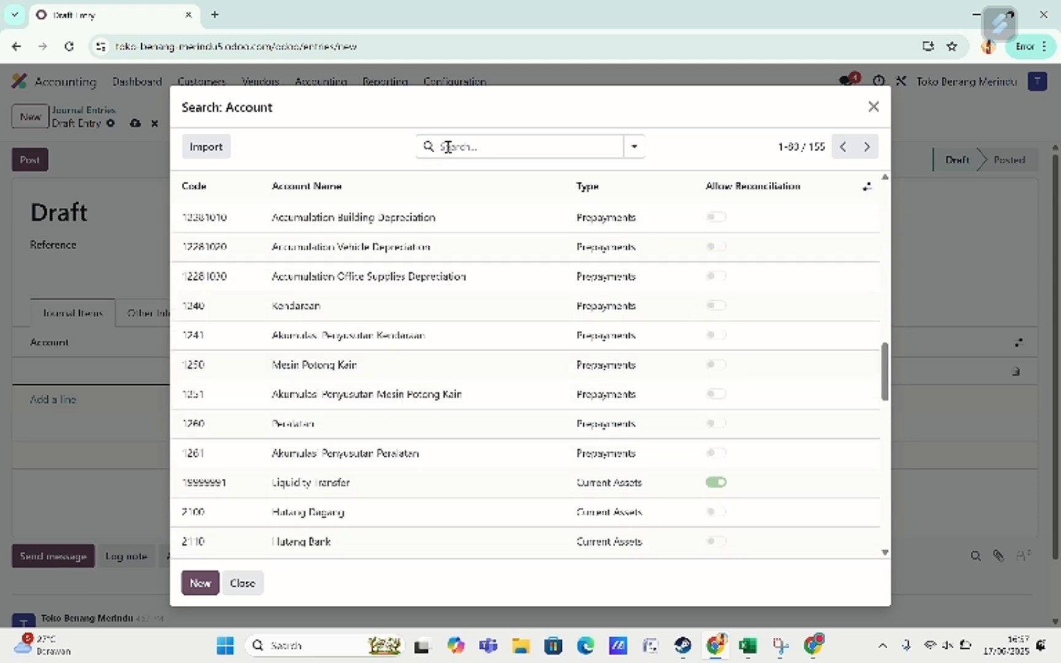
{"action": "left_click", "coordinate": [447, 147]}
{"action": "type", "text": "Beba"}
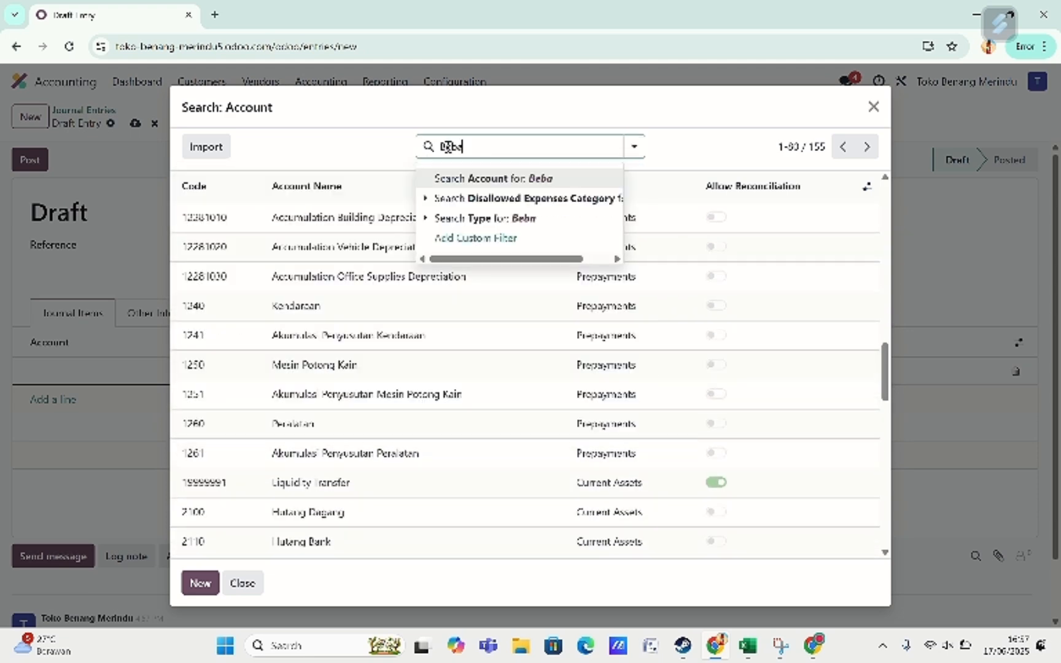
{"action": "type", "text": "n"}
{"action": "key", "text": "Return"}
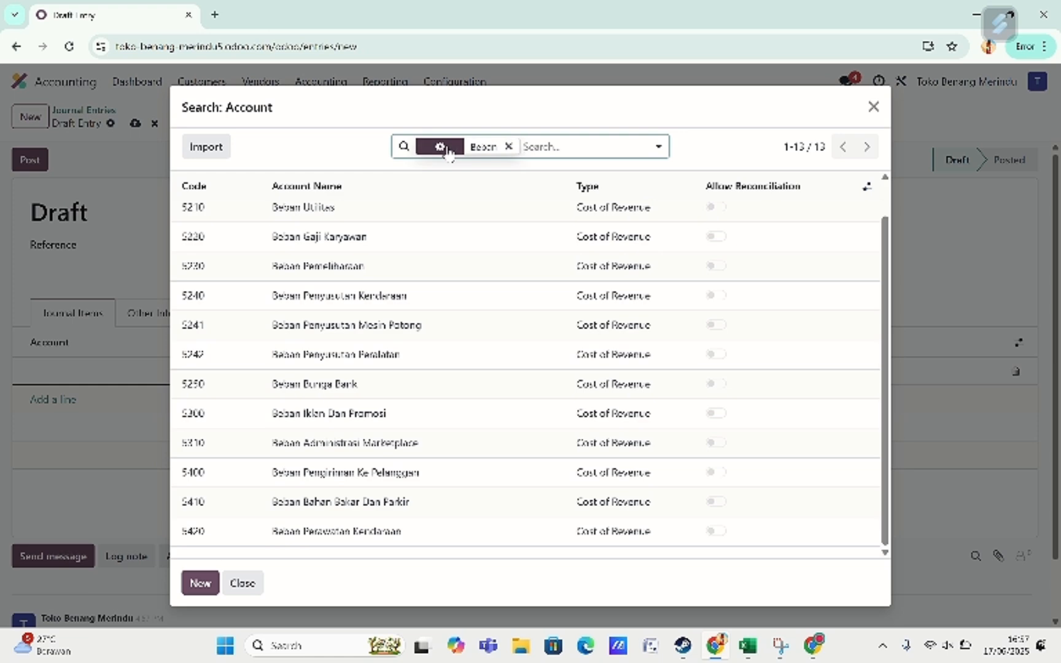
{"action": "left_click", "coordinate": [372, 245]}
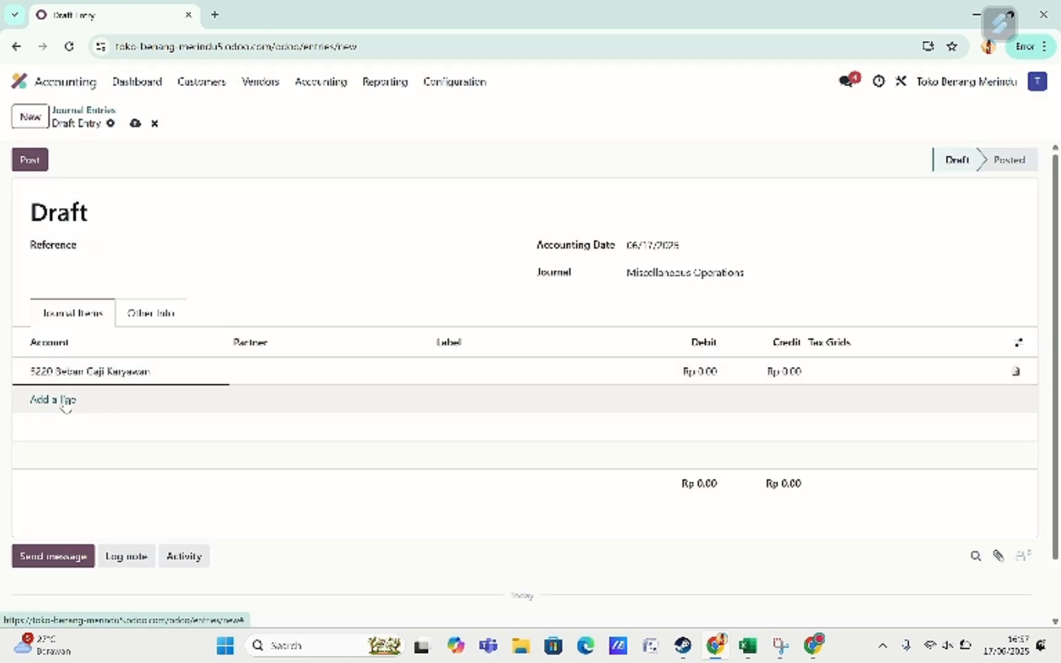
Step: Enter a debit of Rp 10,000,000 on the Beban Gaji Karyawan line and add a second journal line
{"action": "left_click", "coordinate": [696, 369]}
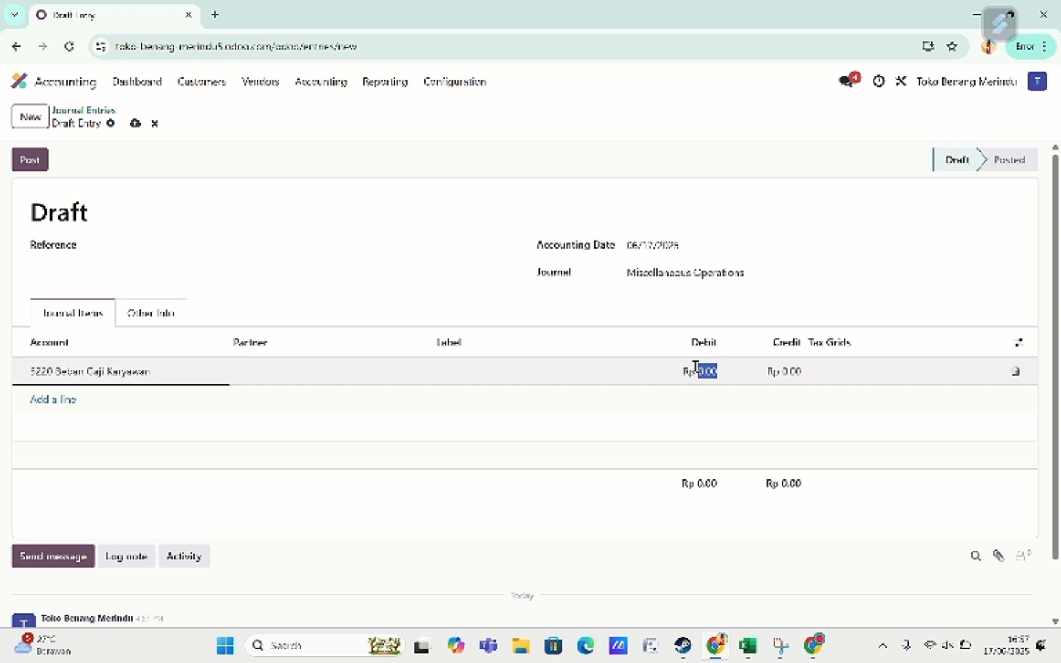
{"action": "key", "text": "BackSpace"}
{"action": "type", "text": "2"}
{"action": "key", "text": "BackSpace"}
{"action": "type", "text": "5"}
{"action": "type", "text": "000"}
{"action": "type", "text": "0000"}
{"action": "key", "text": "Return"}
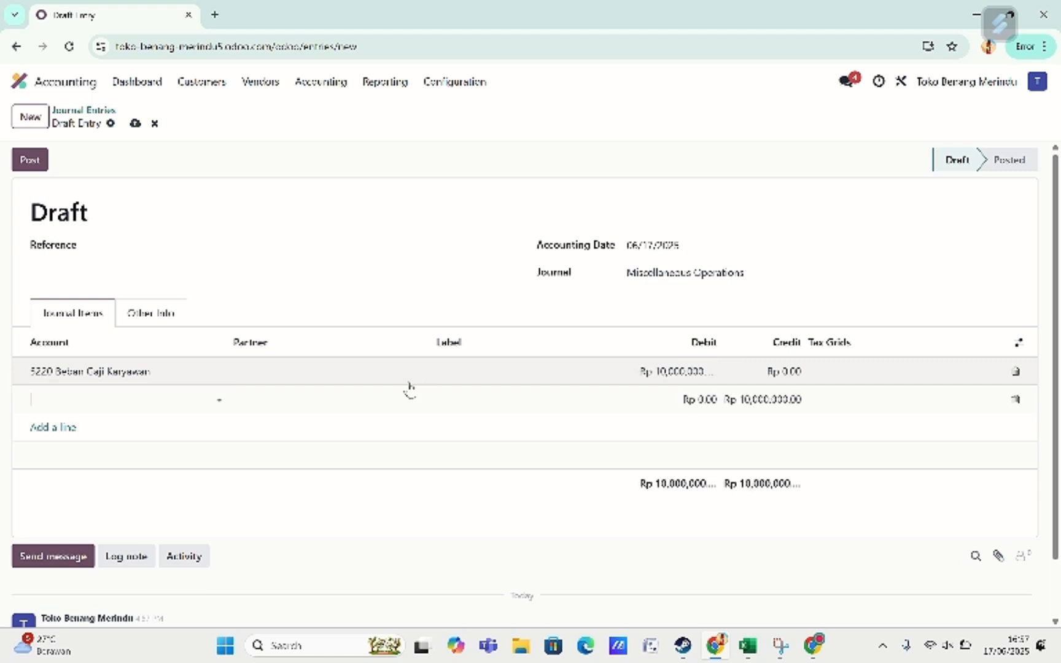
Step: Assign account 1100 Kas to the credit line and post the journal entry
{"action": "left_click", "coordinate": [220, 399]}
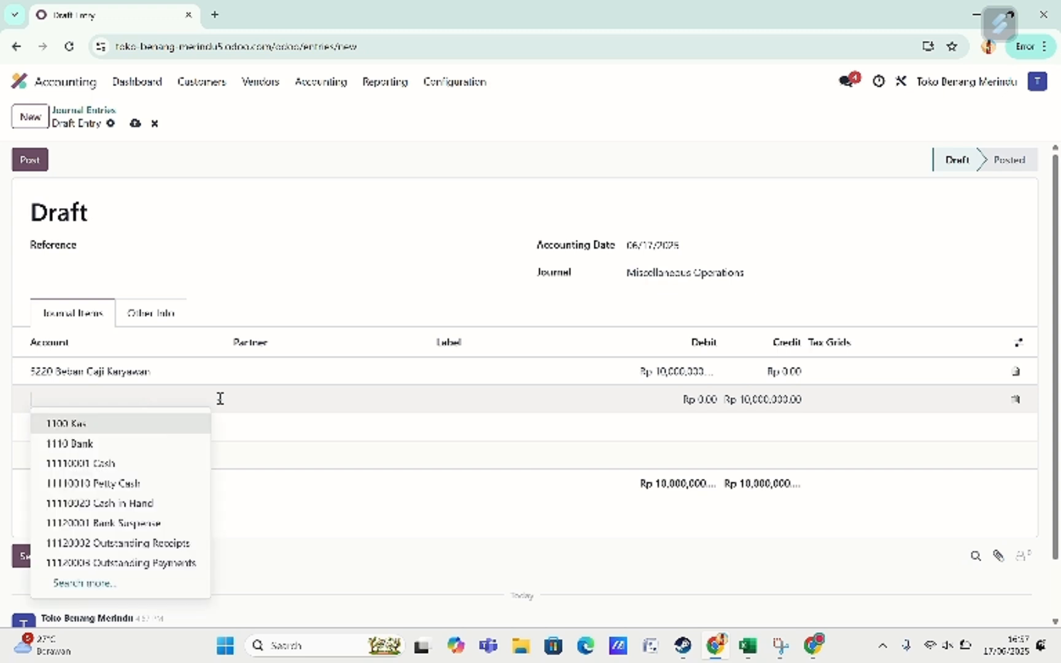
{"action": "left_click", "coordinate": [145, 425]}
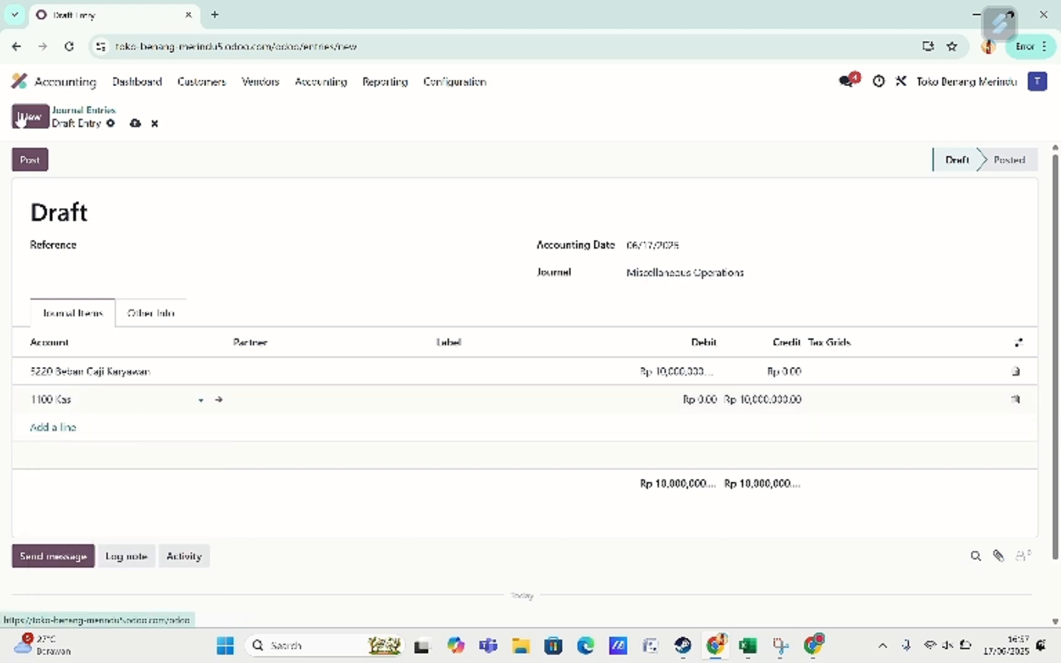
{"action": "left_click", "coordinate": [25, 161]}
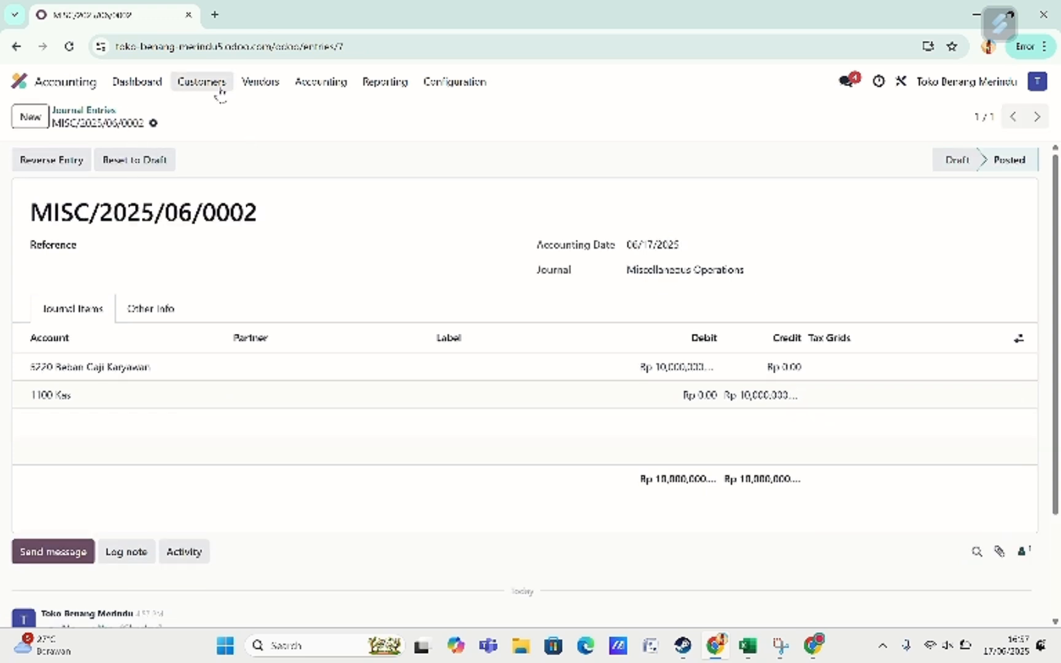
Step: Start a new journal entry, search the accounts for beban iklan and assign 5300 Beban Iklan Dan Promosi to its first line
{"action": "left_click", "coordinate": [30, 116]}
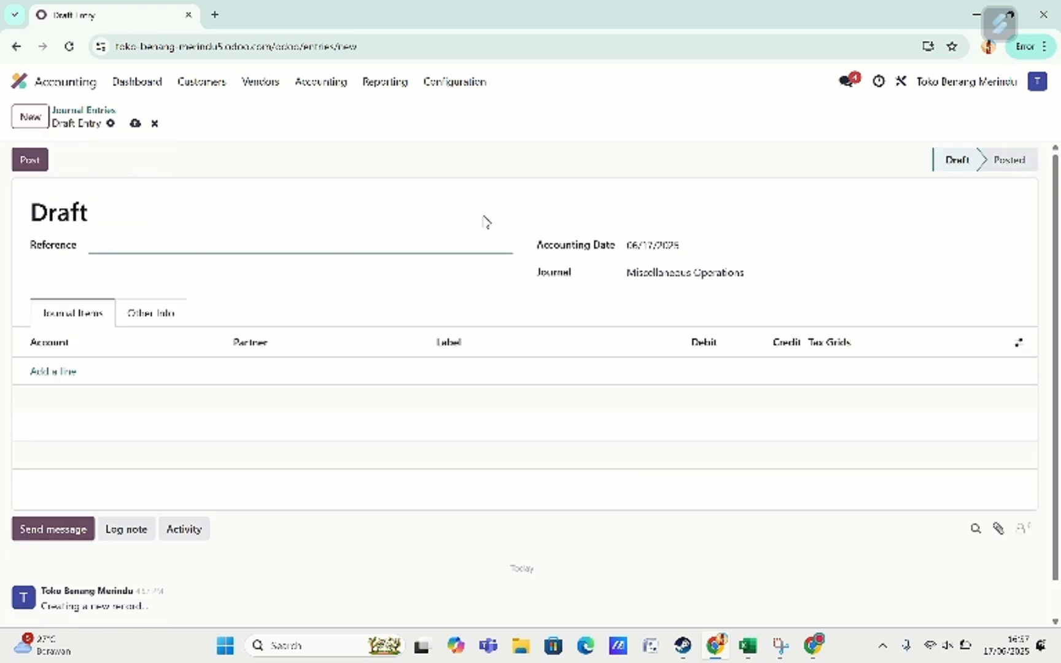
{"action": "left_click", "coordinate": [53, 372]}
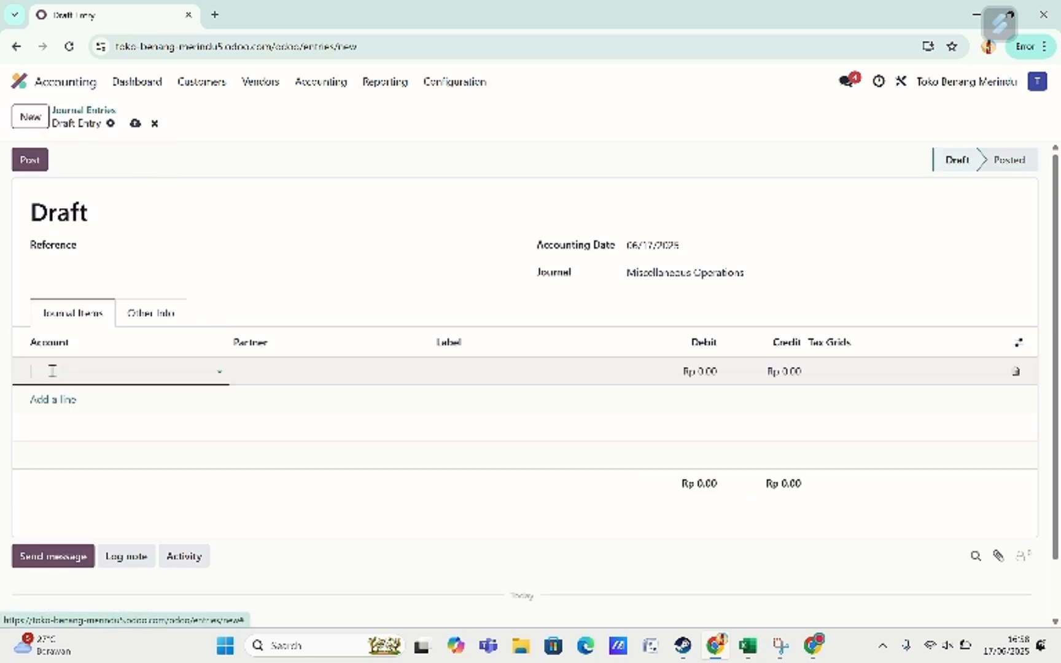
{"action": "left_click", "coordinate": [207, 379]}
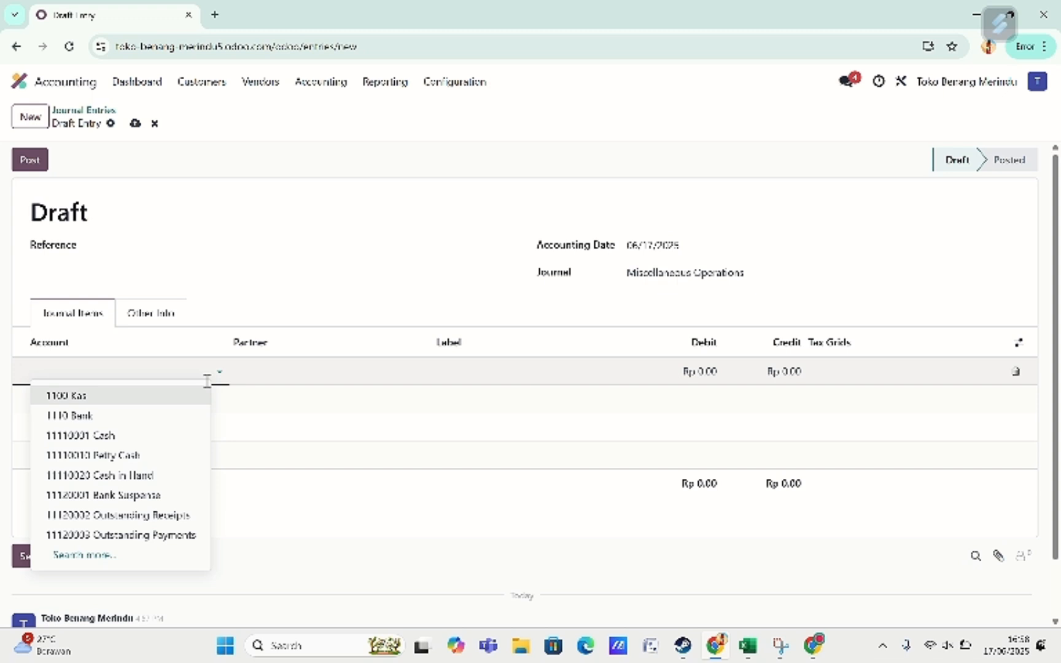
{"action": "left_click", "coordinate": [89, 557]}
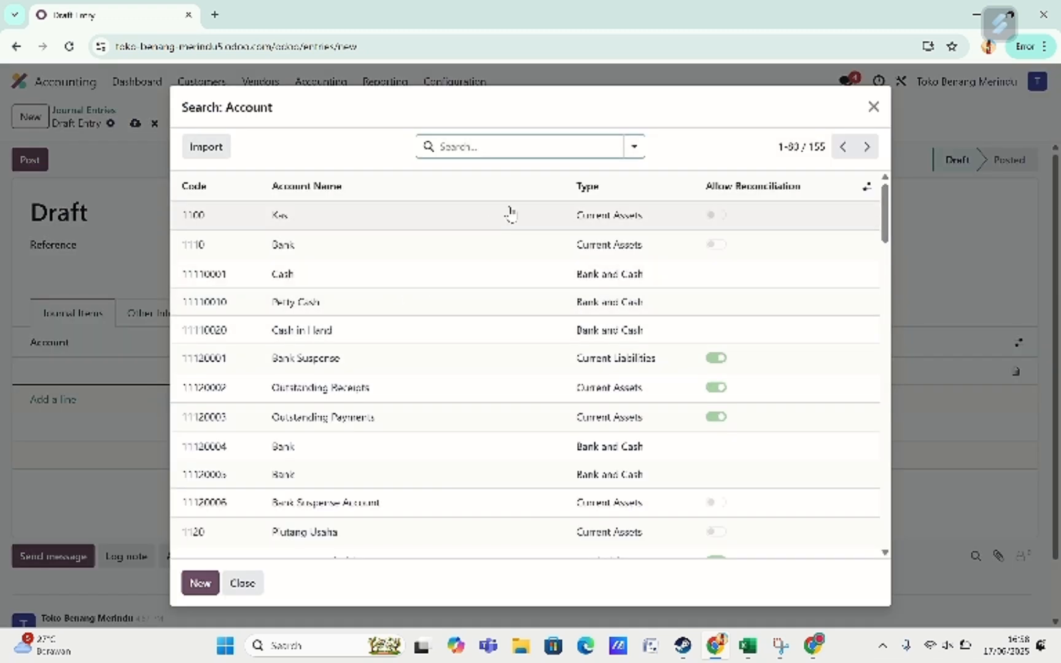
{"action": "type", "text": "beban"}
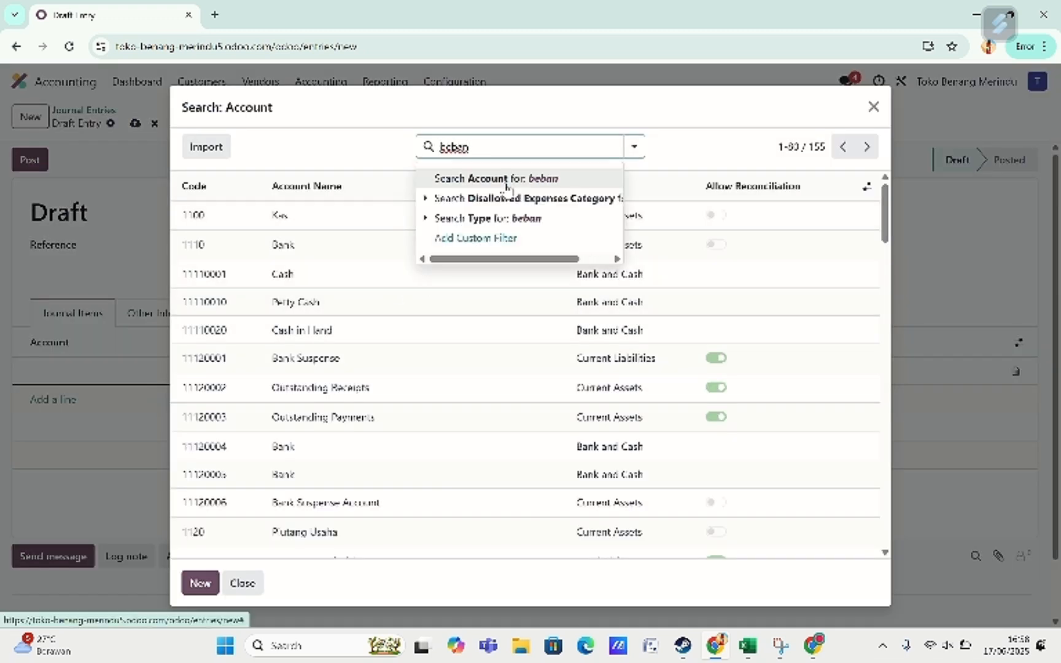
{"action": "type", "text": " iklan"}
{"action": "key", "text": "Return"}
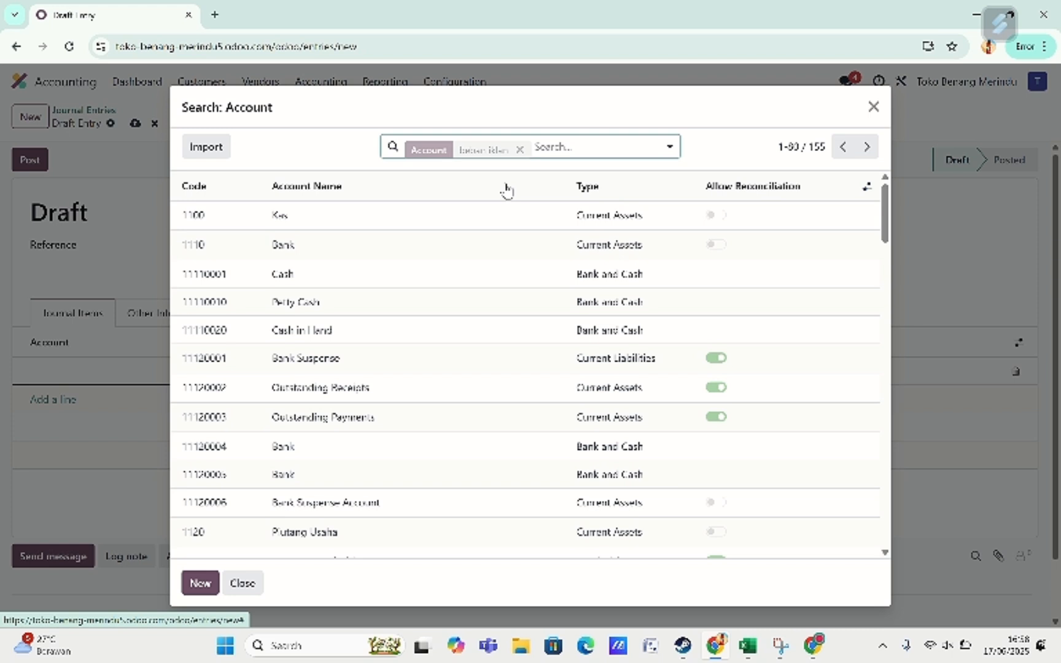
{"action": "left_click", "coordinate": [349, 217]}
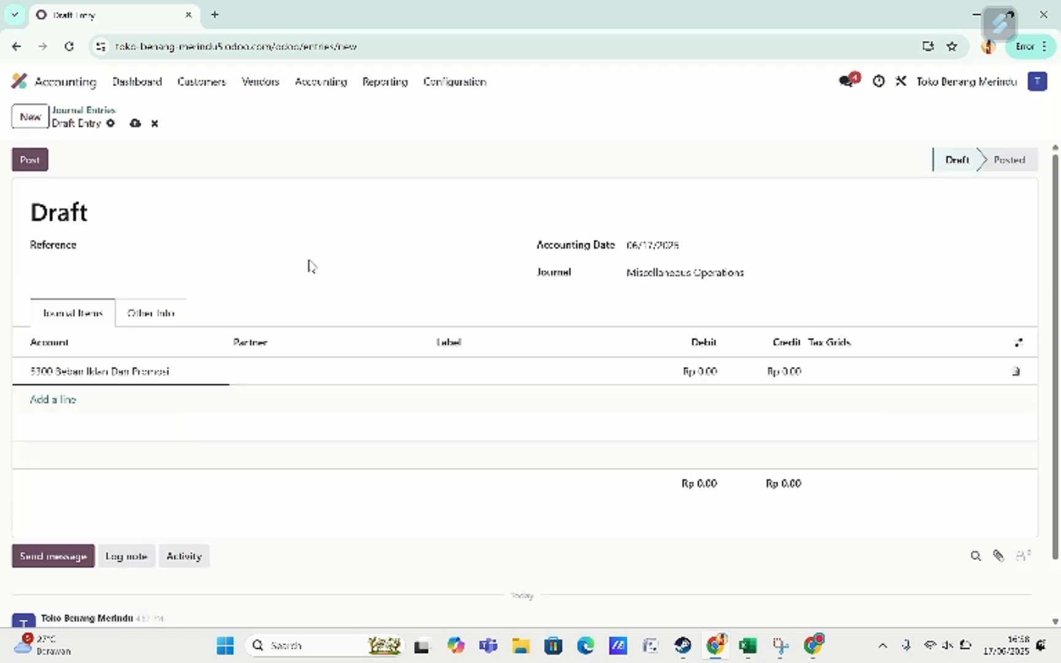
Step: Enter a debit of Rp 1,500,000 on the Beban Iklan Dan Promosi line and add a second journal line
{"action": "left_click", "coordinate": [711, 371]}
{"action": "key", "text": "BackSpace"}
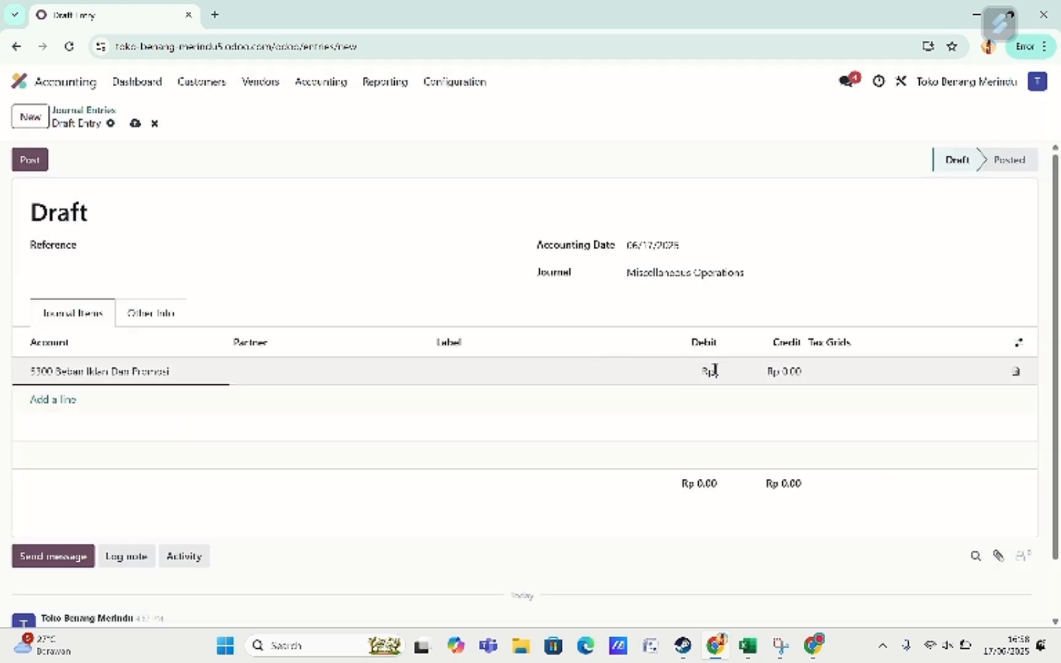
{"action": "type", "text": "1500000"}
{"action": "key", "text": "Return"}
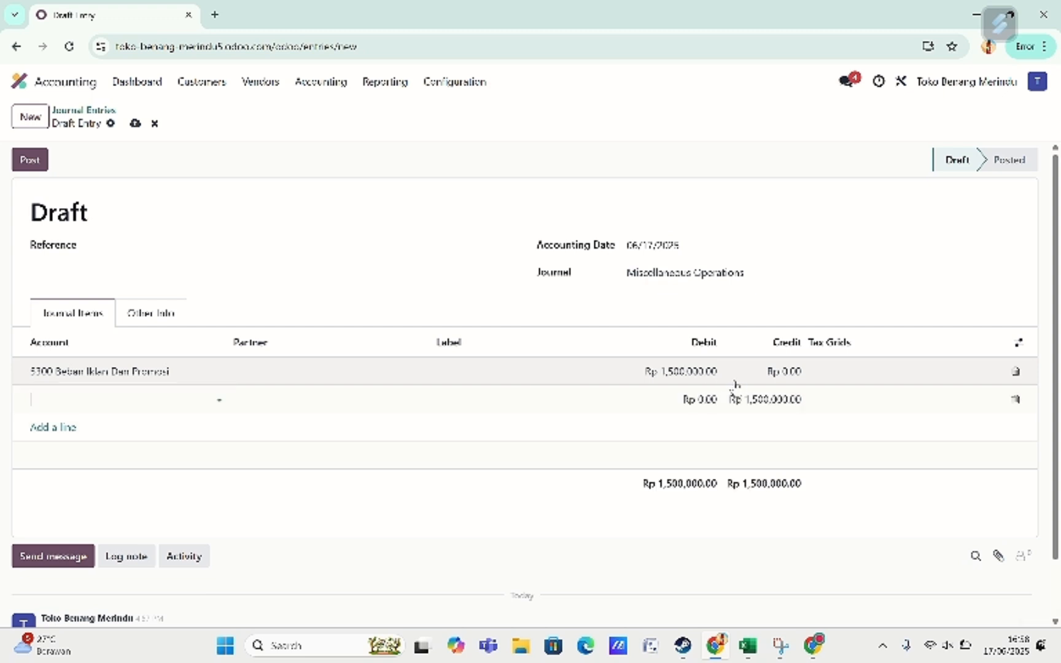
Step: Assign account 1100 Kas to the credit line and post the advertising expense entry
{"action": "left_click", "coordinate": [218, 400]}
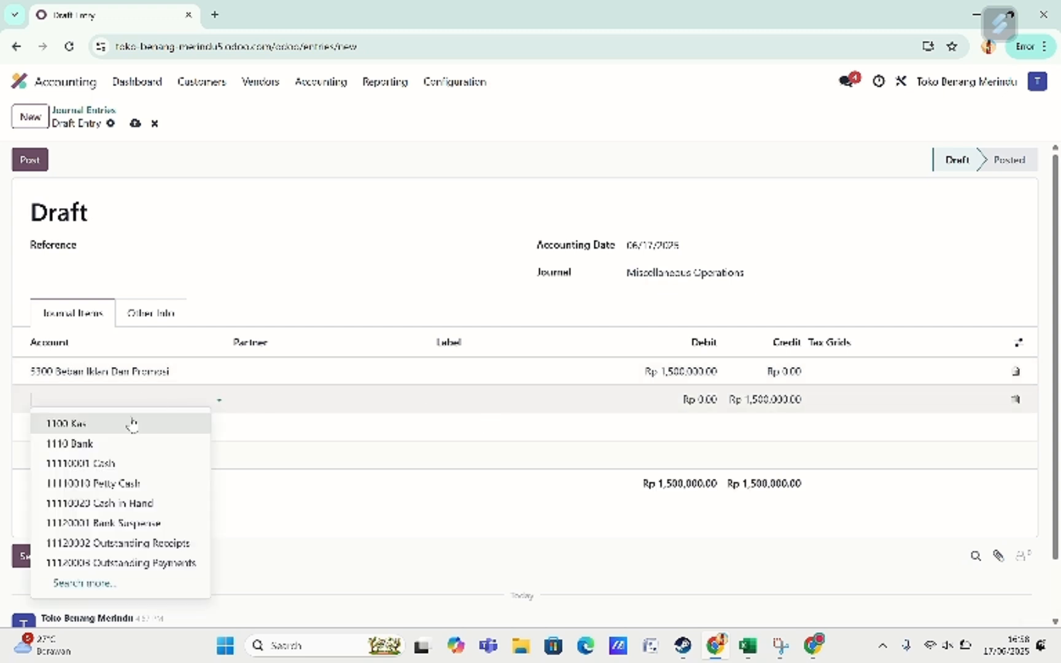
{"action": "left_click", "coordinate": [116, 430]}
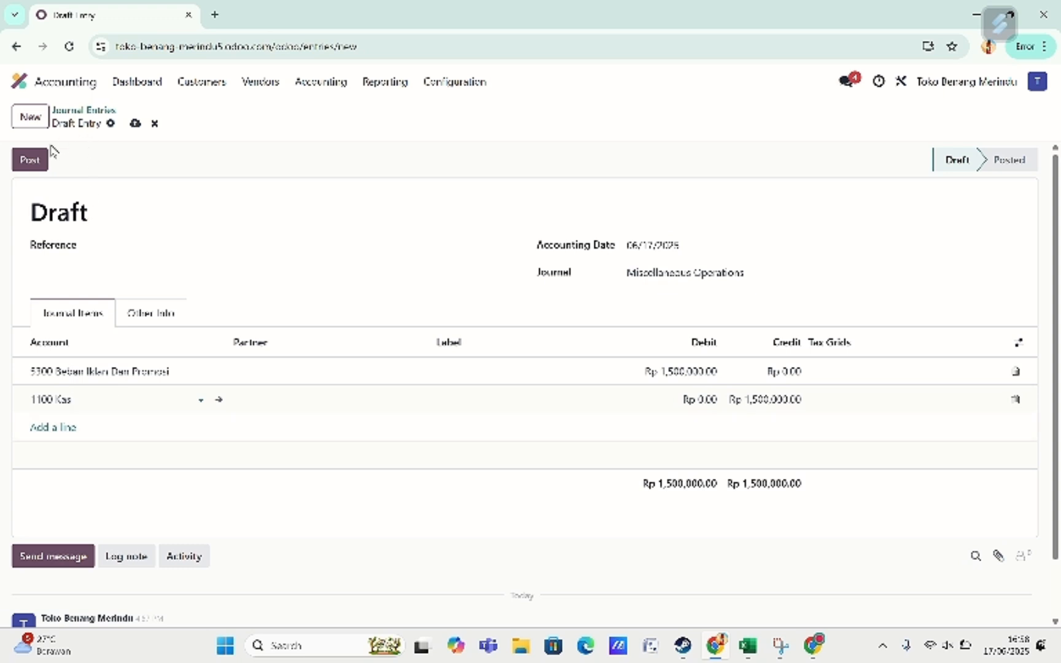
{"action": "left_click", "coordinate": [38, 160]}
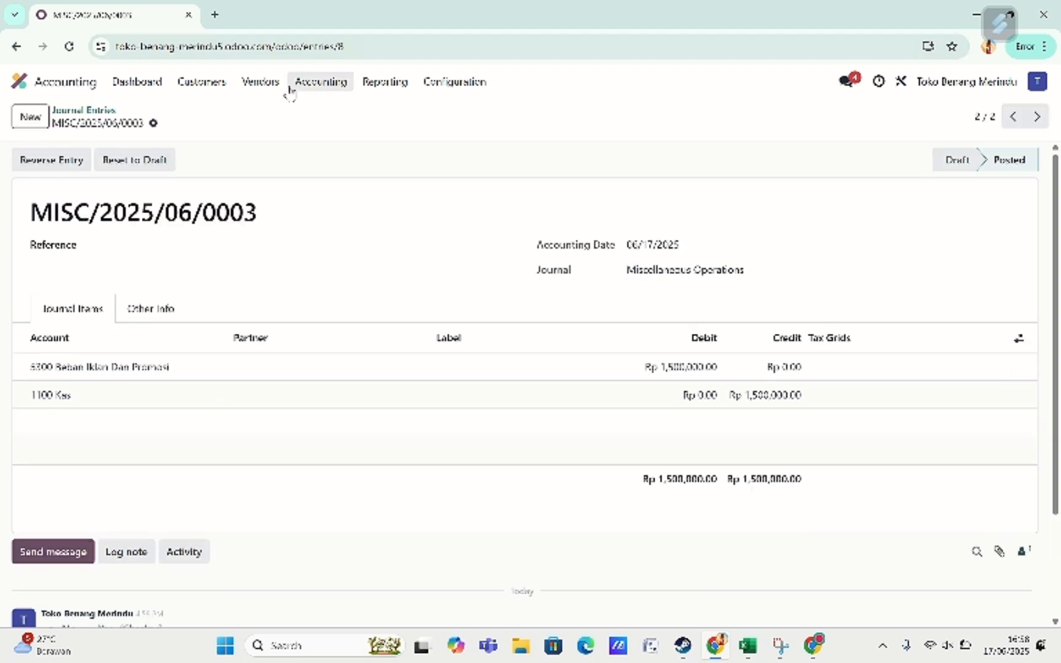
Step: Create a new customer invoice and set the customer to PT. NUNANI
{"action": "left_click", "coordinate": [214, 83]}
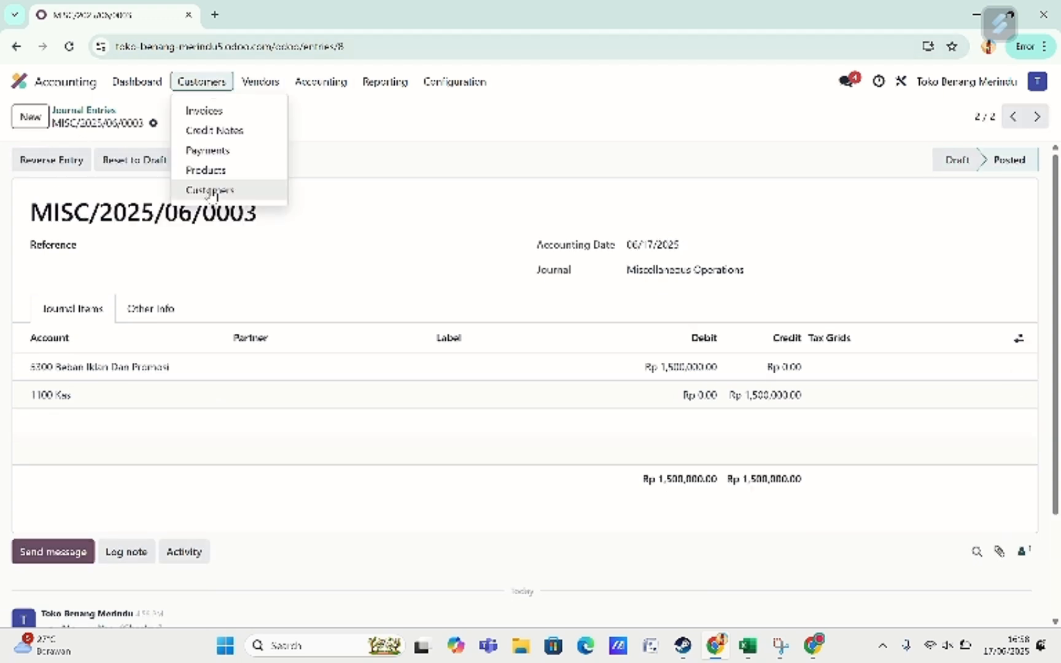
{"action": "left_click", "coordinate": [206, 111]}
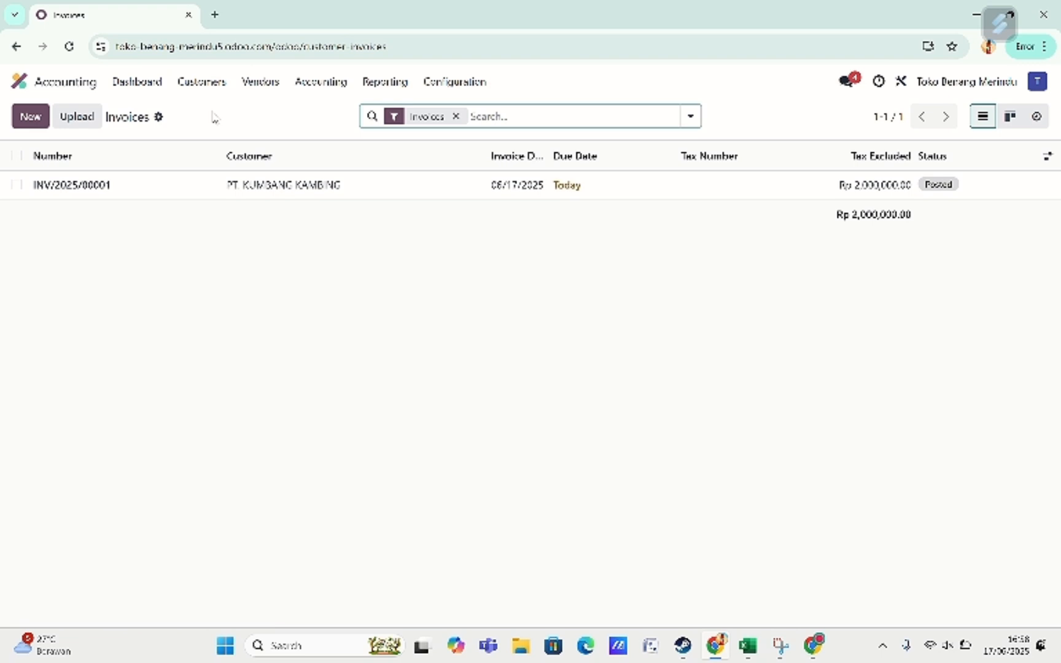
{"action": "left_click", "coordinate": [31, 116]}
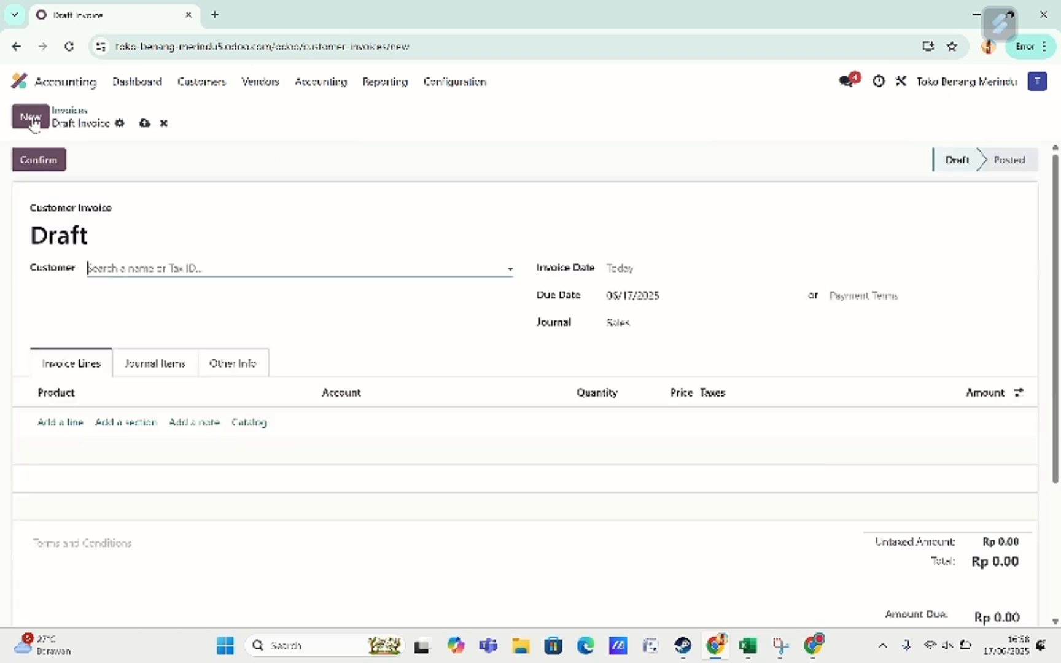
{"action": "left_click", "coordinate": [509, 265]}
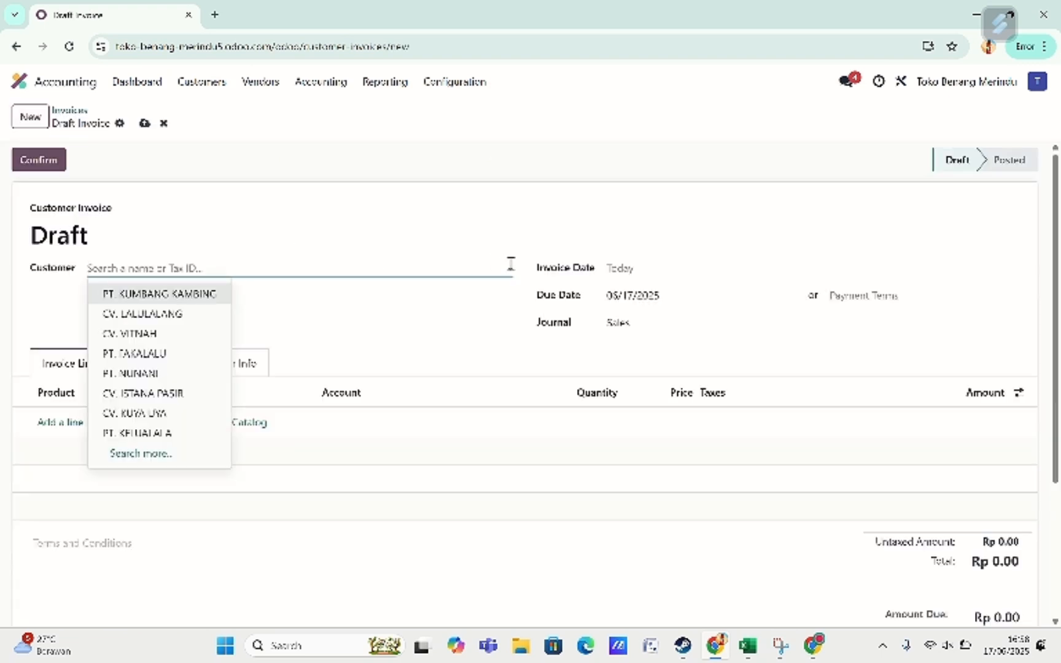
{"action": "left_click", "coordinate": [147, 374]}
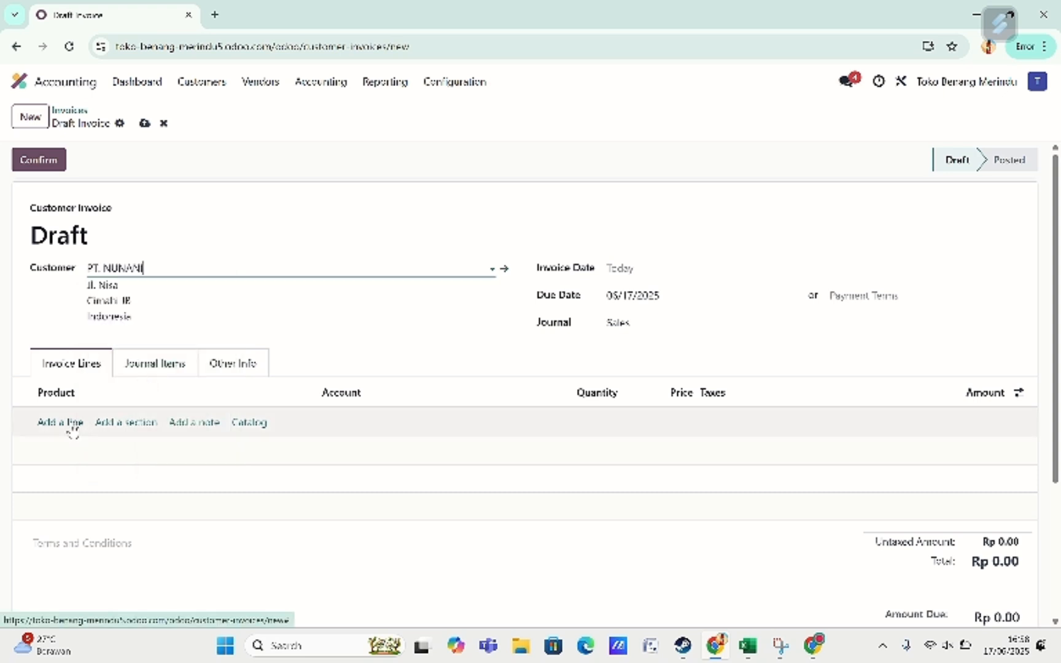
Step: Add an invoice line for the product Kain Satin with a quantity of 2
{"action": "left_click", "coordinate": [63, 393]}
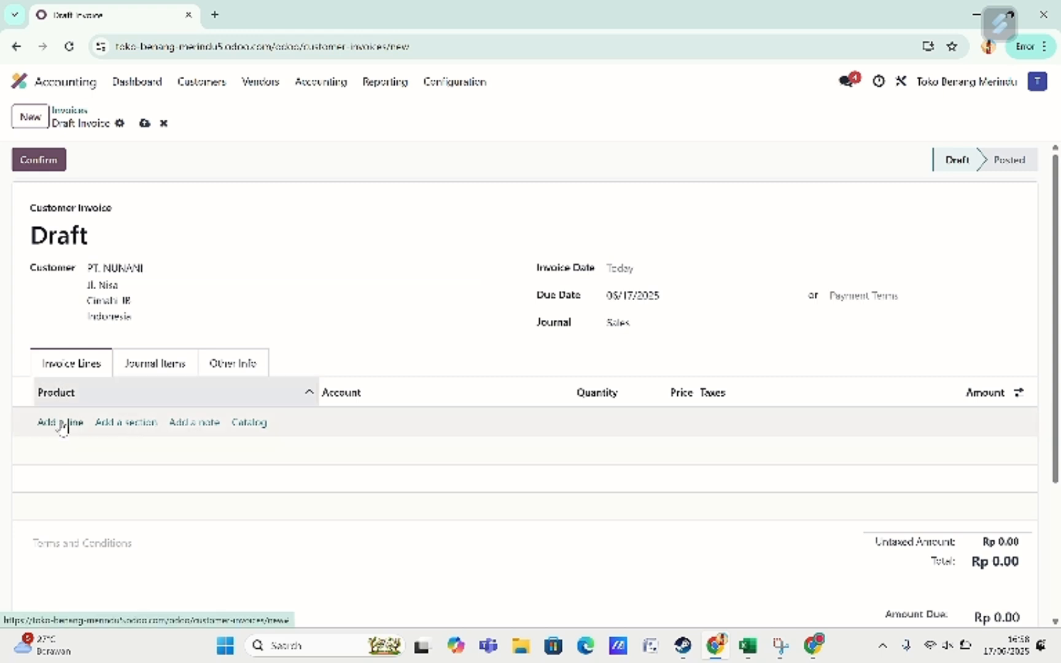
{"action": "left_click", "coordinate": [63, 423]}
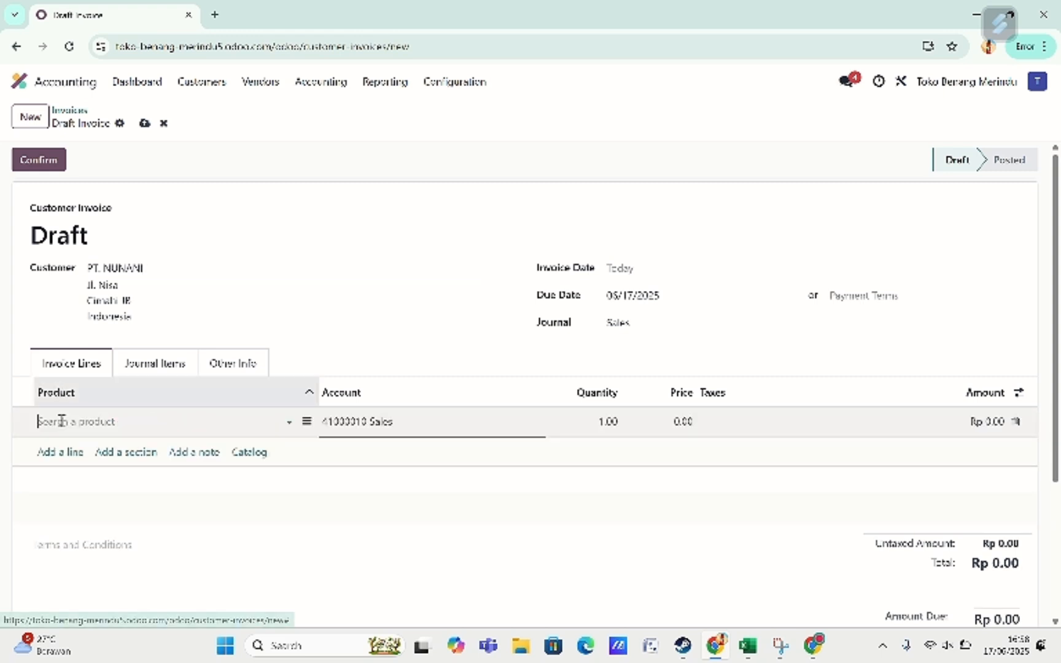
{"action": "left_click", "coordinate": [291, 422]}
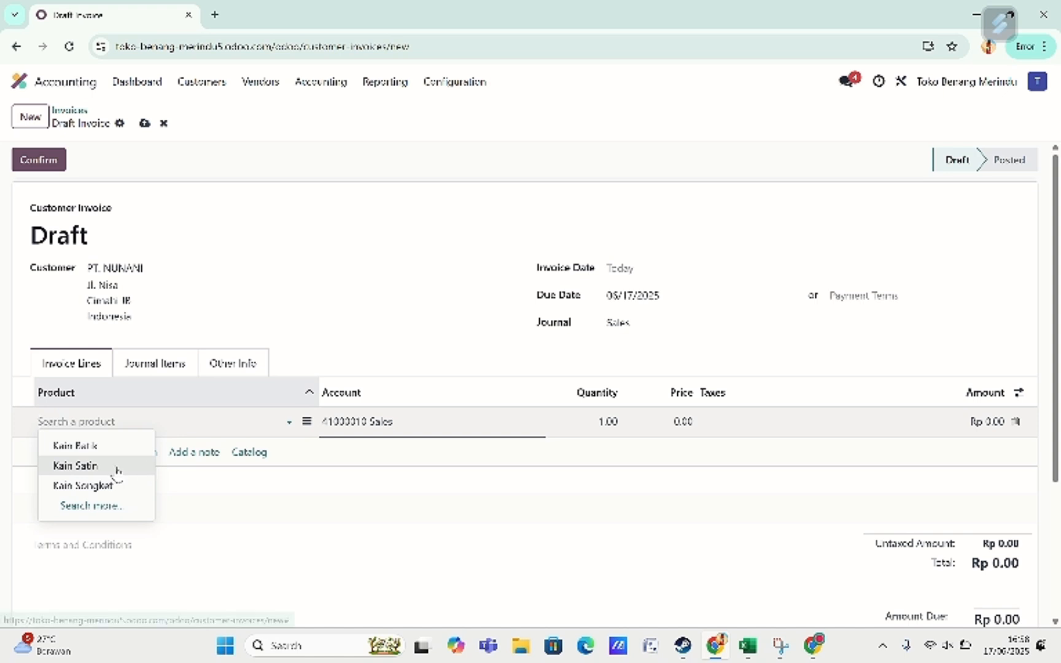
{"action": "left_click", "coordinate": [119, 470]}
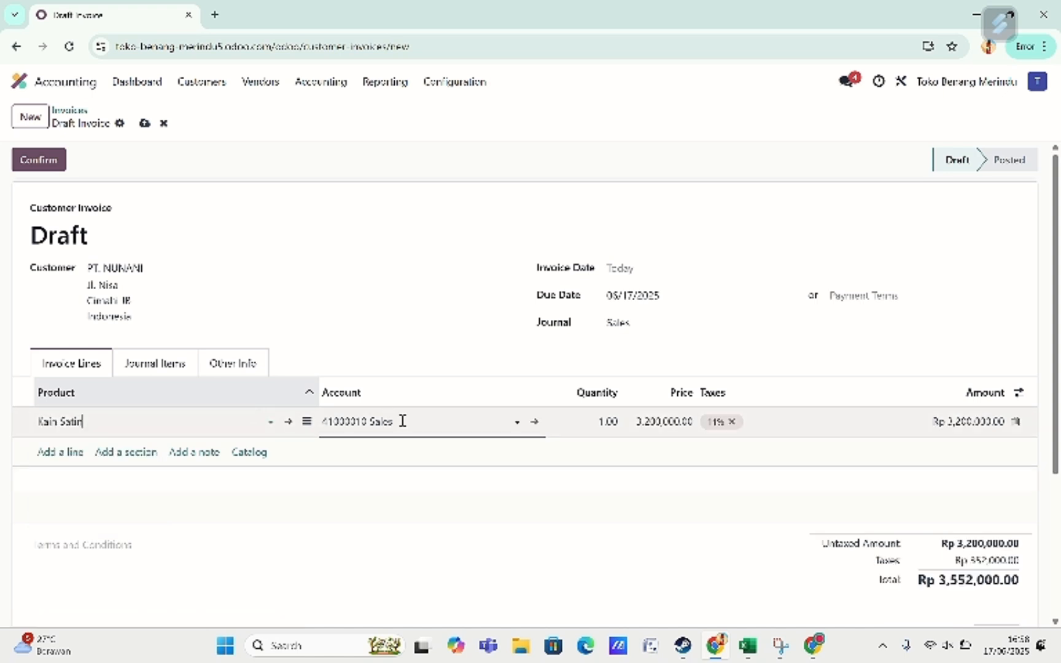
{"action": "left_click", "coordinate": [618, 420]}
{"action": "key", "text": "BackSpace"}
{"action": "type", "text": "2"}
{"action": "left_click", "coordinate": [590, 466]}
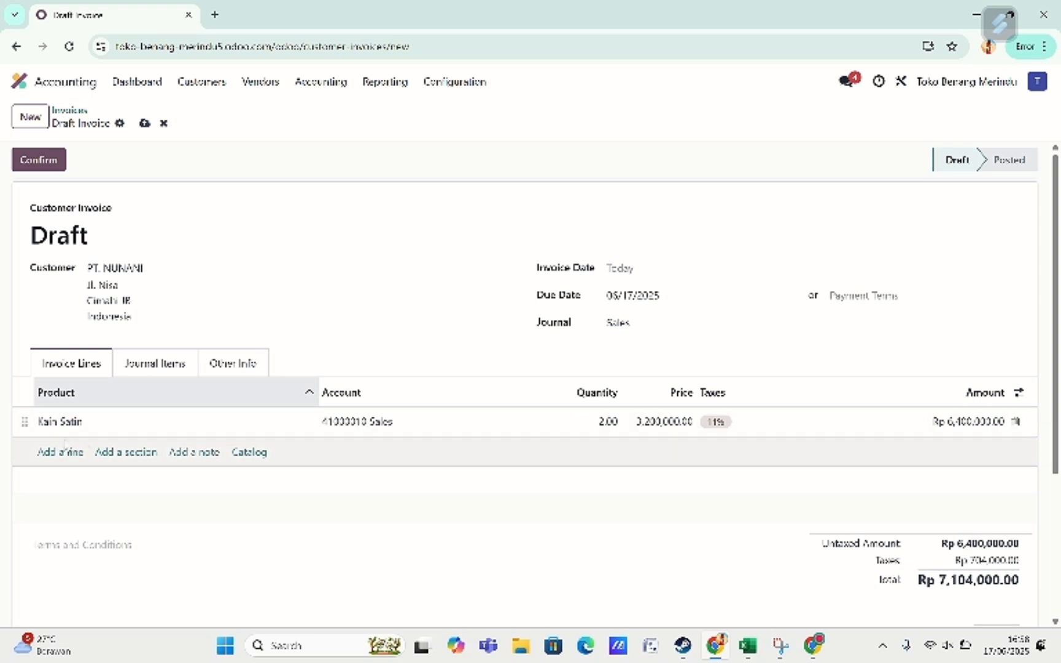
Step: Add a second invoice line for Kain Songket with a quantity of 3, leaving no empty line below it
{"action": "left_click", "coordinate": [61, 451]}
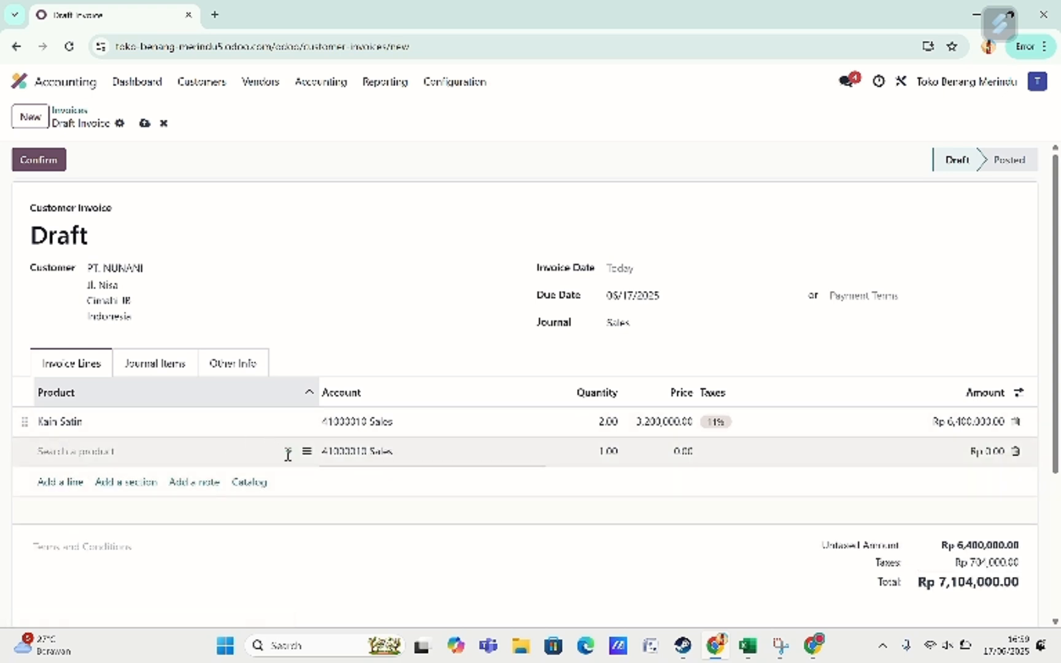
{"action": "left_click", "coordinate": [287, 453]}
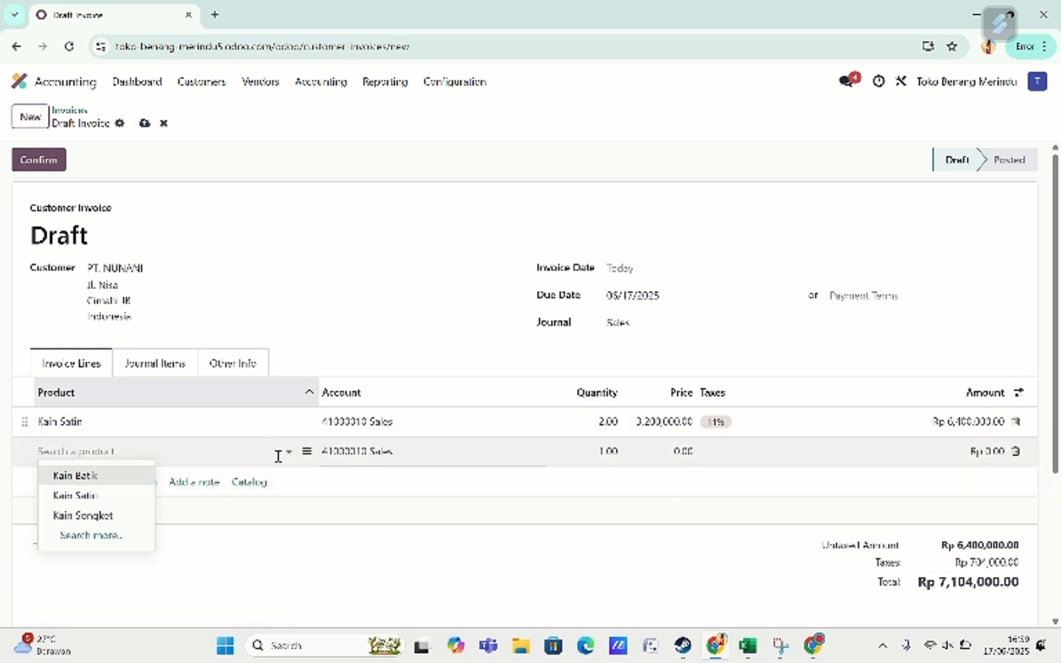
{"action": "left_click", "coordinate": [86, 516]}
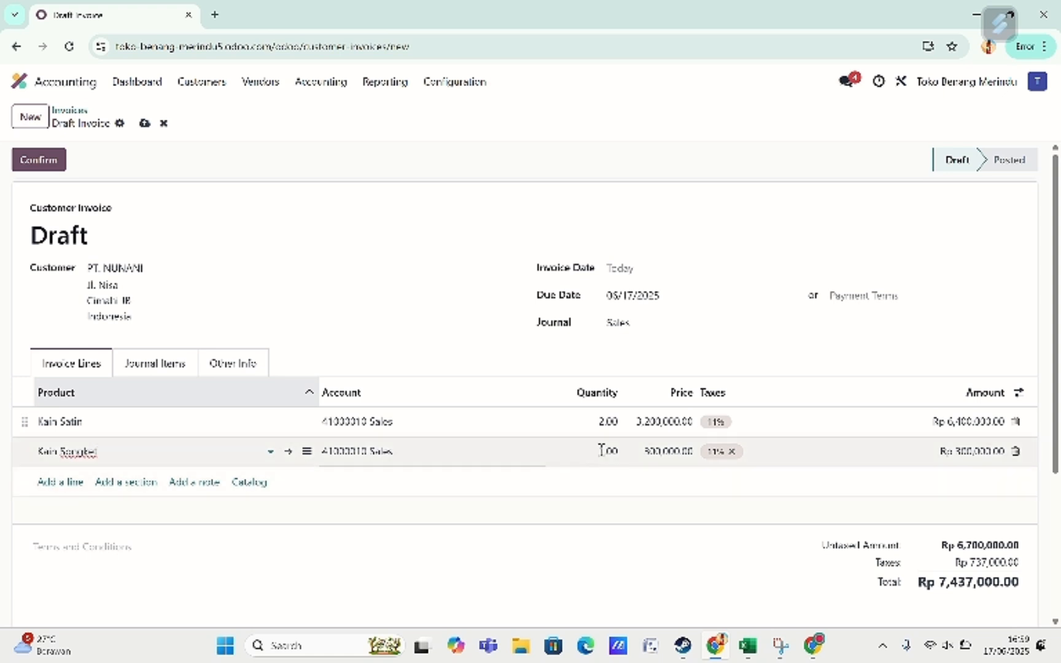
{"action": "left_click", "coordinate": [621, 456]}
{"action": "key", "text": "Tab"}
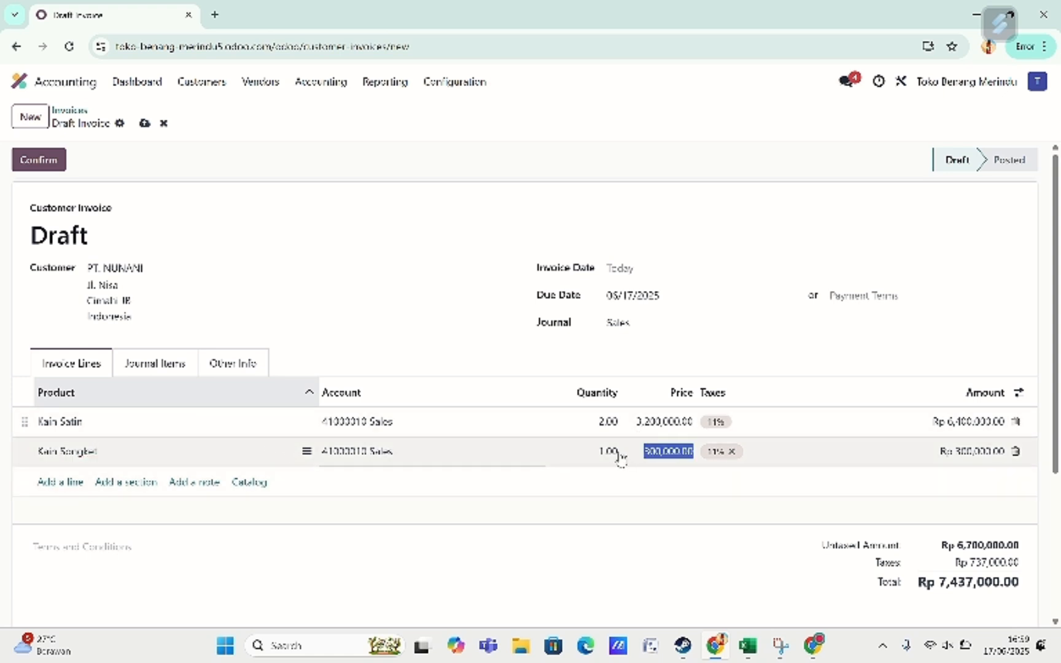
{"action": "left_click", "coordinate": [617, 453]}
{"action": "key", "text": "BackSpace"}
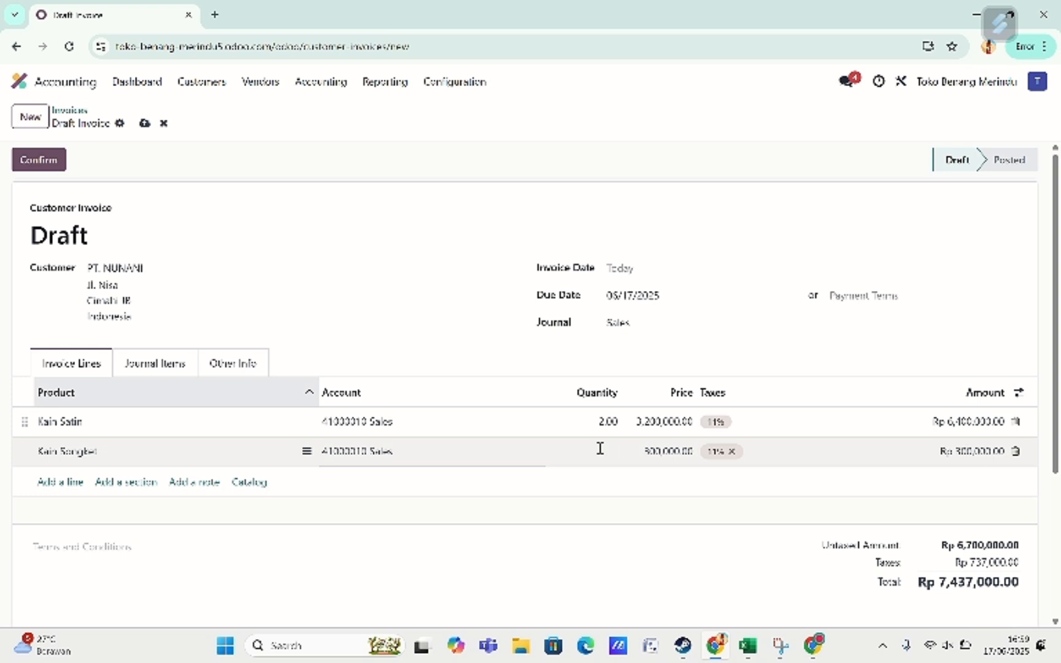
{"action": "type", "text": "3"}
{"action": "key", "text": "Return"}
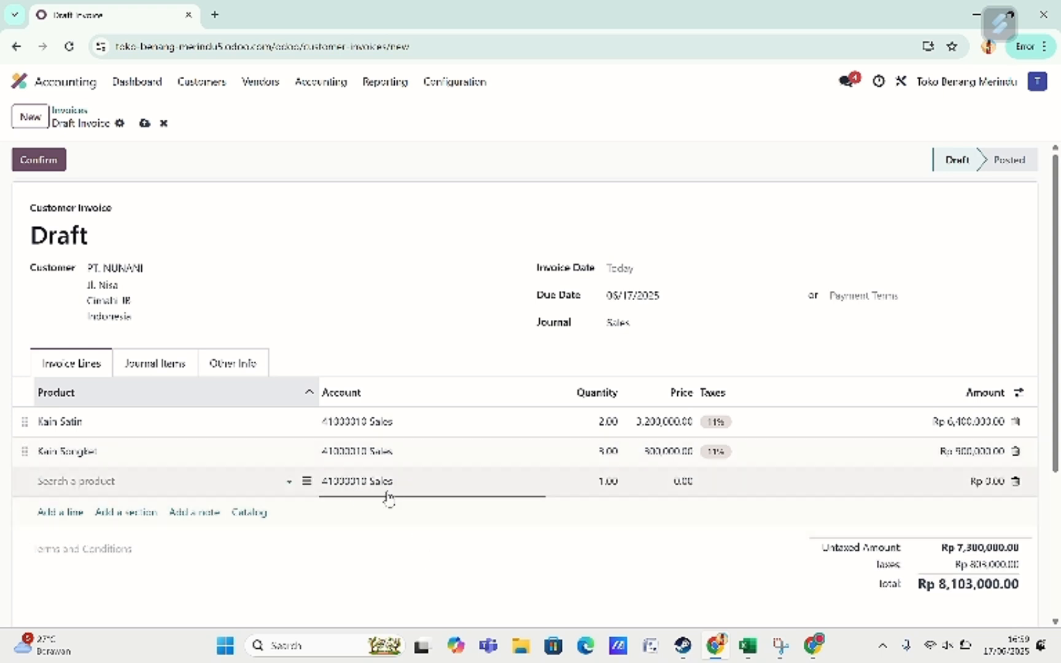
{"action": "left_click", "coordinate": [1017, 481]}
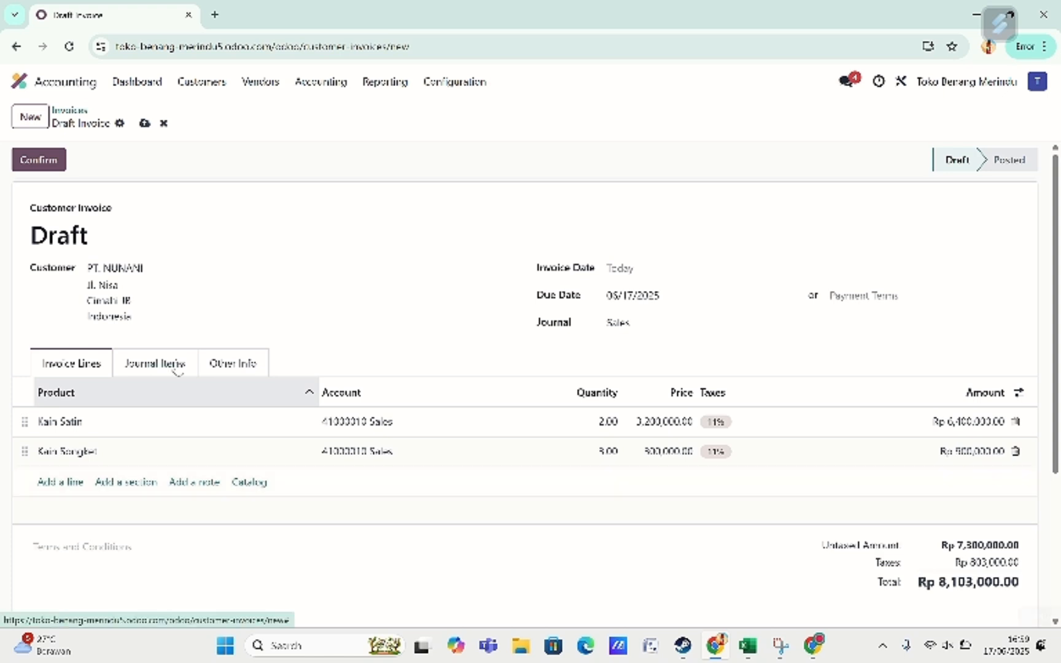
Step: Check the journal items of the PT. NUNANI invoice and confirm the invoice
{"action": "left_click", "coordinate": [177, 372]}
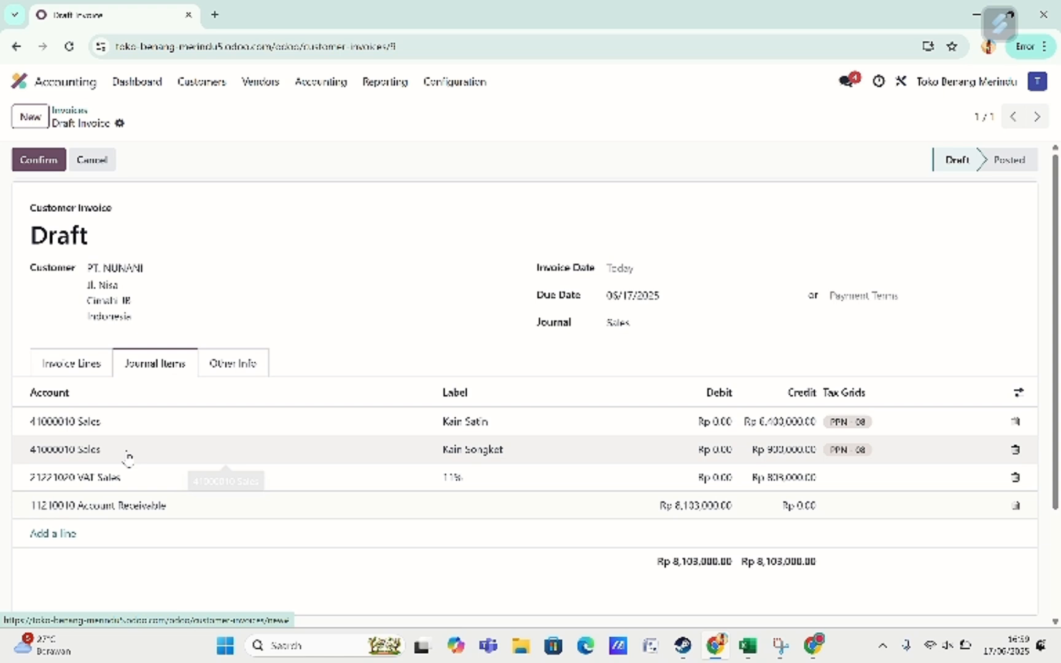
{"action": "left_click", "coordinate": [41, 165]}
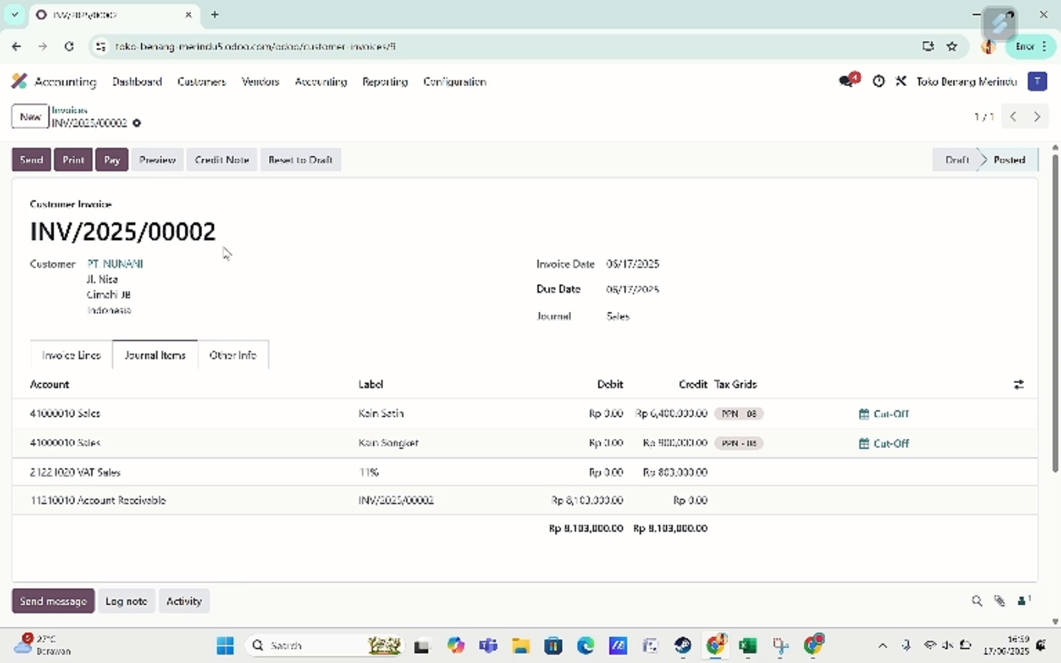
Step: Open the journal entries list to review all posted transactions
{"action": "left_click", "coordinate": [323, 82]}
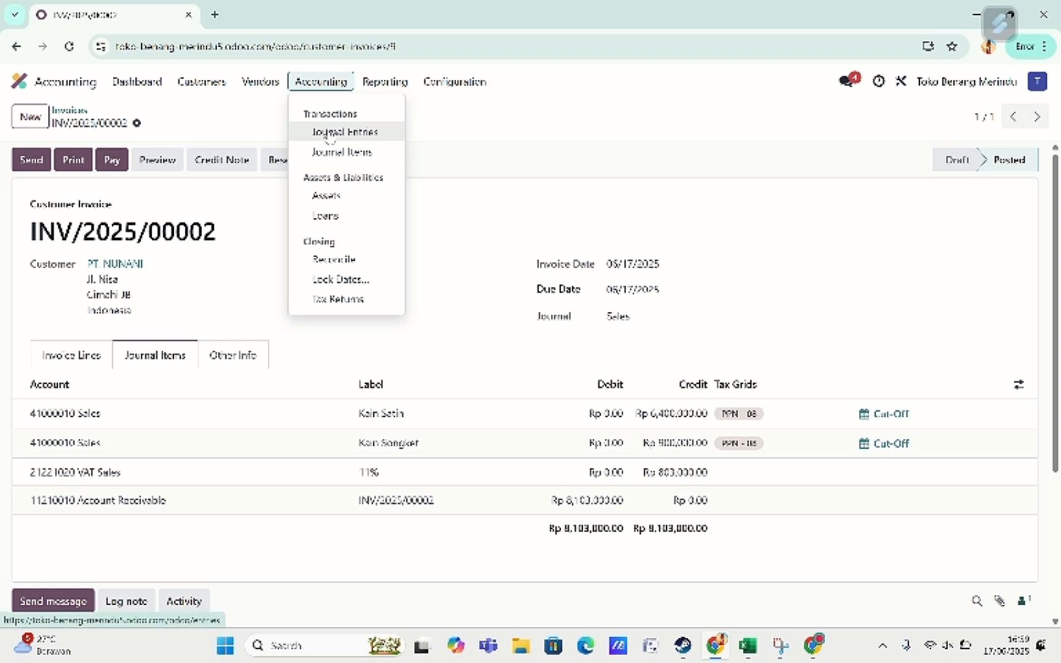
{"action": "left_click", "coordinate": [330, 134]}
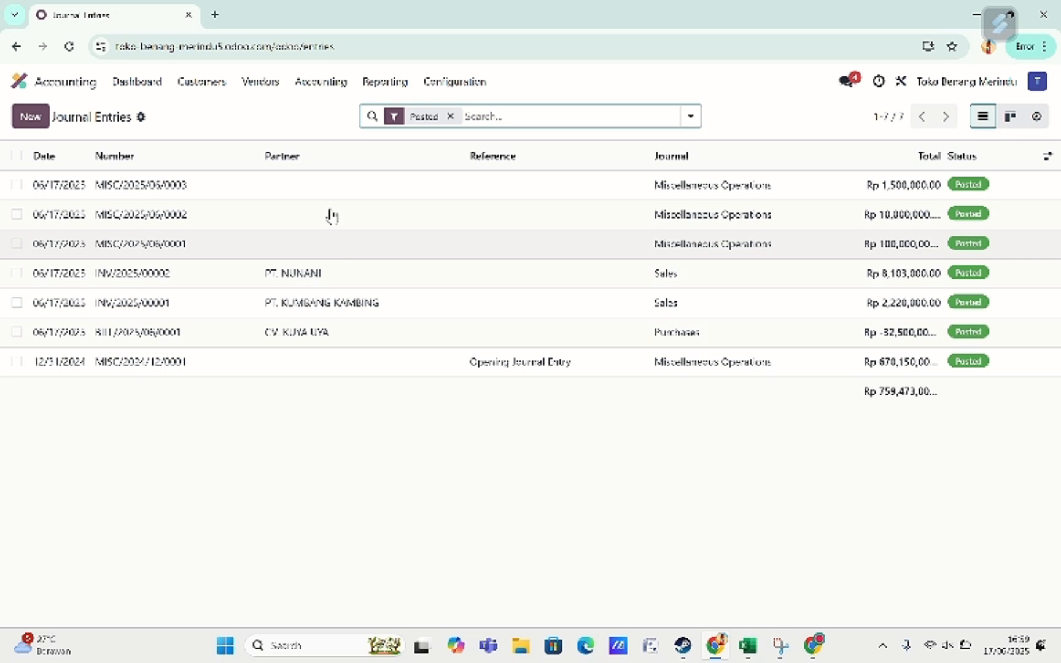
Step: Open the Balance Sheet statement report for the company
{"action": "left_click", "coordinate": [337, 82]}
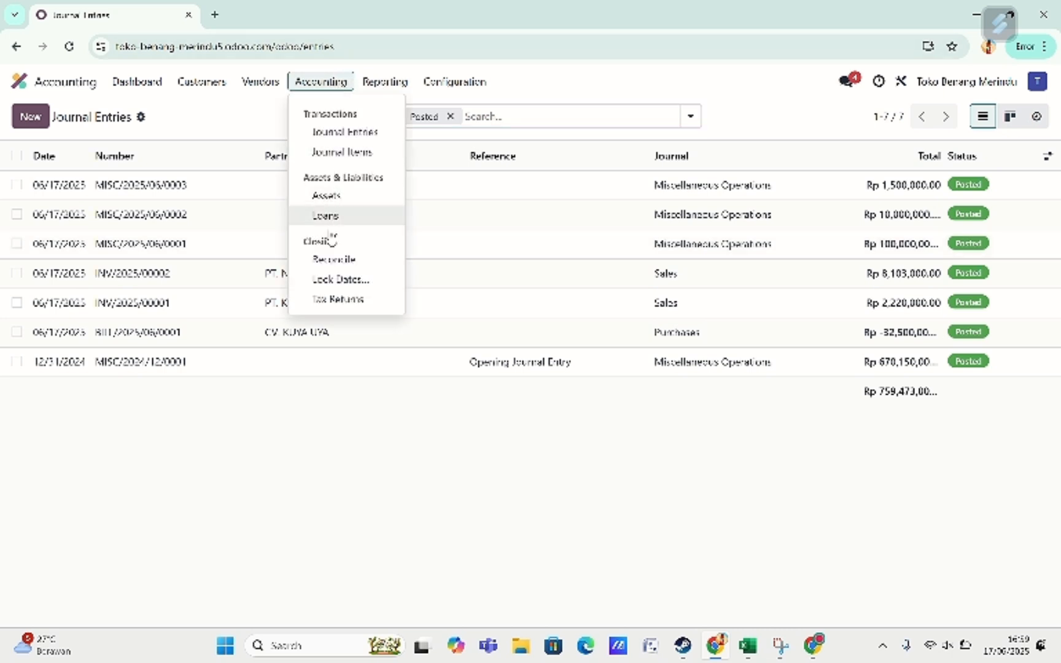
{"action": "left_click", "coordinate": [384, 86]}
{"action": "left_click", "coordinate": [383, 86]}
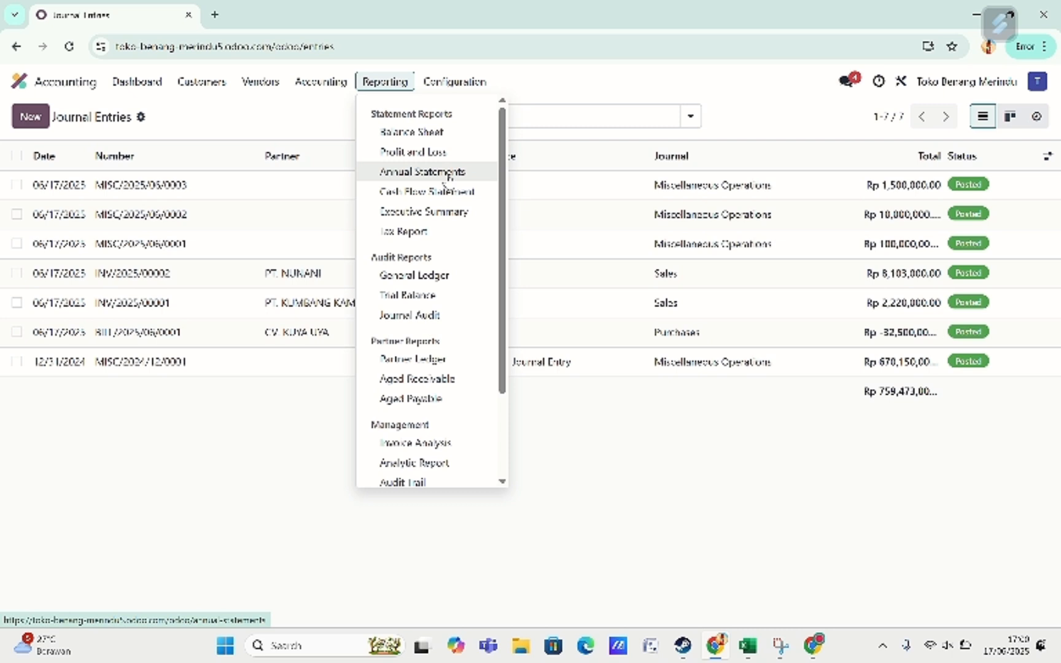
{"action": "left_click", "coordinate": [438, 135]}
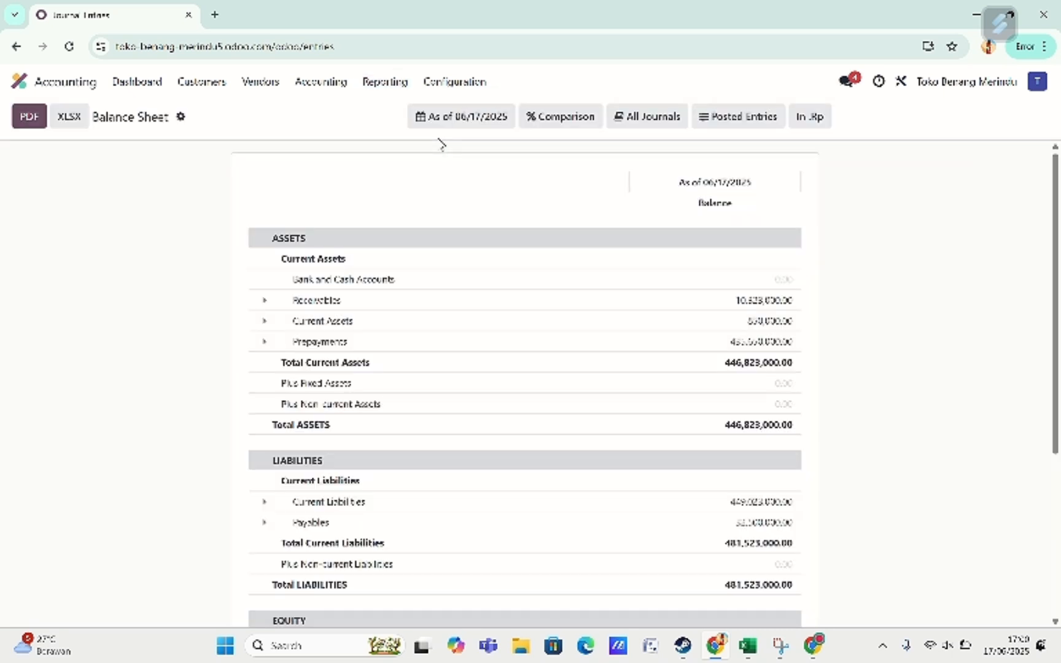
Step: Examine the assets, liabilities and equity sections of the balance sheet, comparing total assets with liabilities plus equity
{"action": "scroll", "coordinate": [398, 331], "scroll_direction": "down", "scroll_amount": 4}
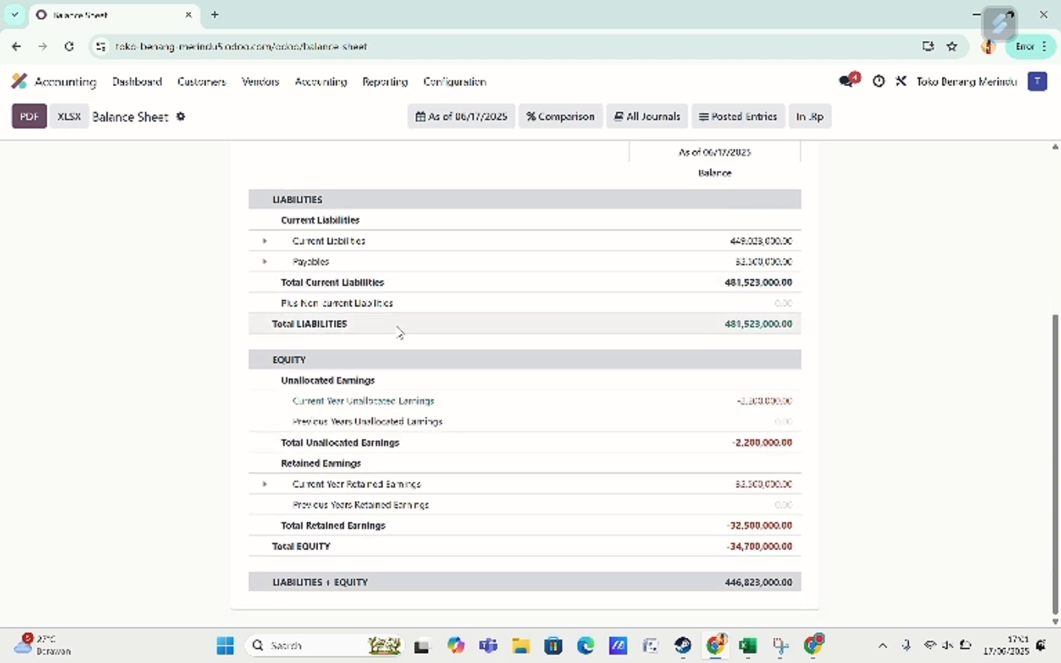
{"action": "scroll", "coordinate": [399, 332], "scroll_direction": "up", "scroll_amount": 1}
{"action": "scroll", "coordinate": [399, 332], "scroll_direction": "down", "scroll_amount": 1}
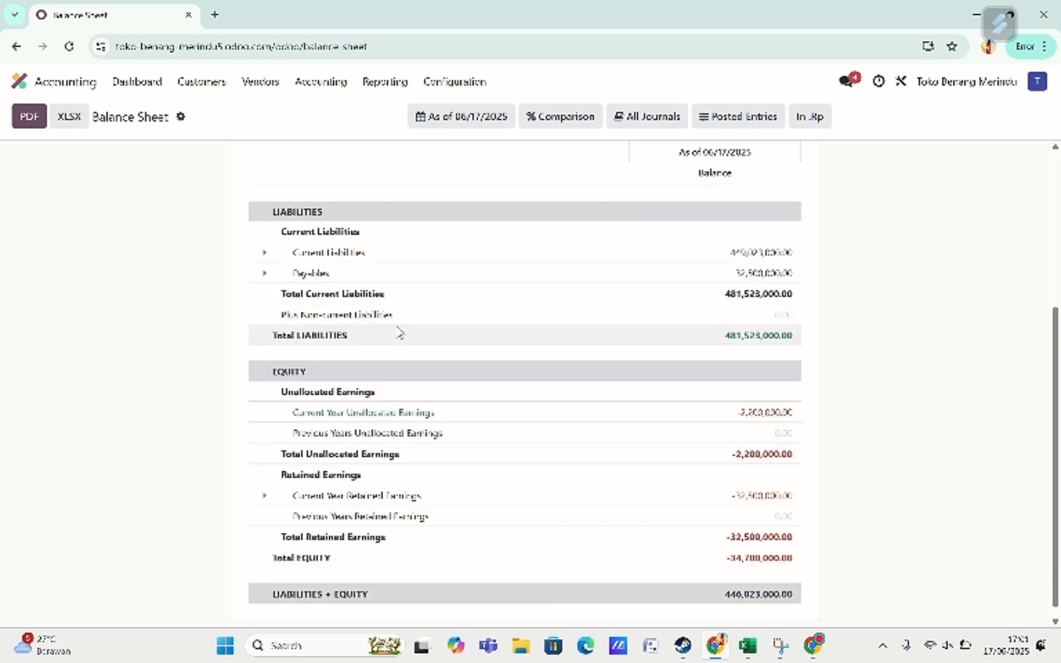
{"action": "scroll", "coordinate": [399, 332], "scroll_direction": "up", "scroll_amount": 4}
{"action": "scroll", "coordinate": [398, 333], "scroll_direction": "down", "scroll_amount": 1}
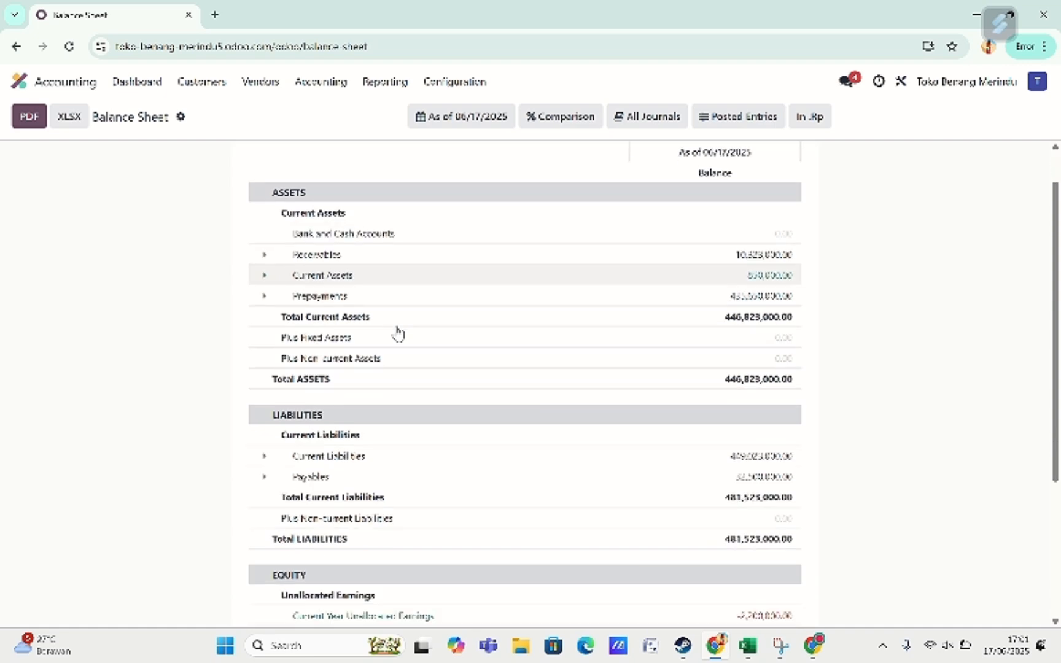
{"action": "scroll", "coordinate": [398, 333], "scroll_direction": "down", "scroll_amount": 4}
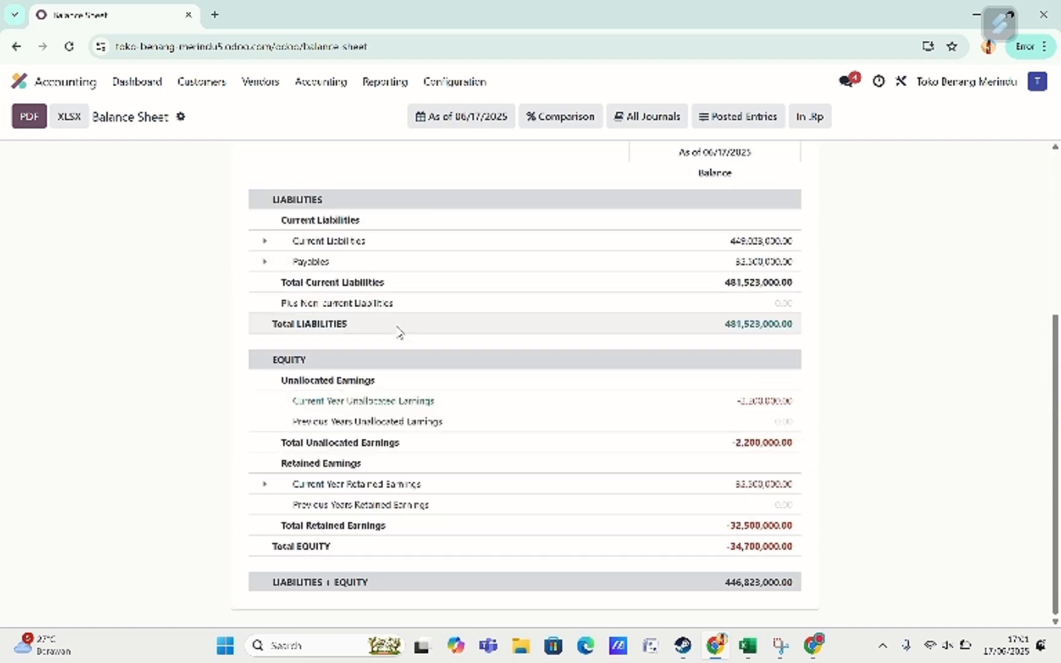
{"action": "scroll", "coordinate": [399, 333], "scroll_direction": "up", "scroll_amount": 1}
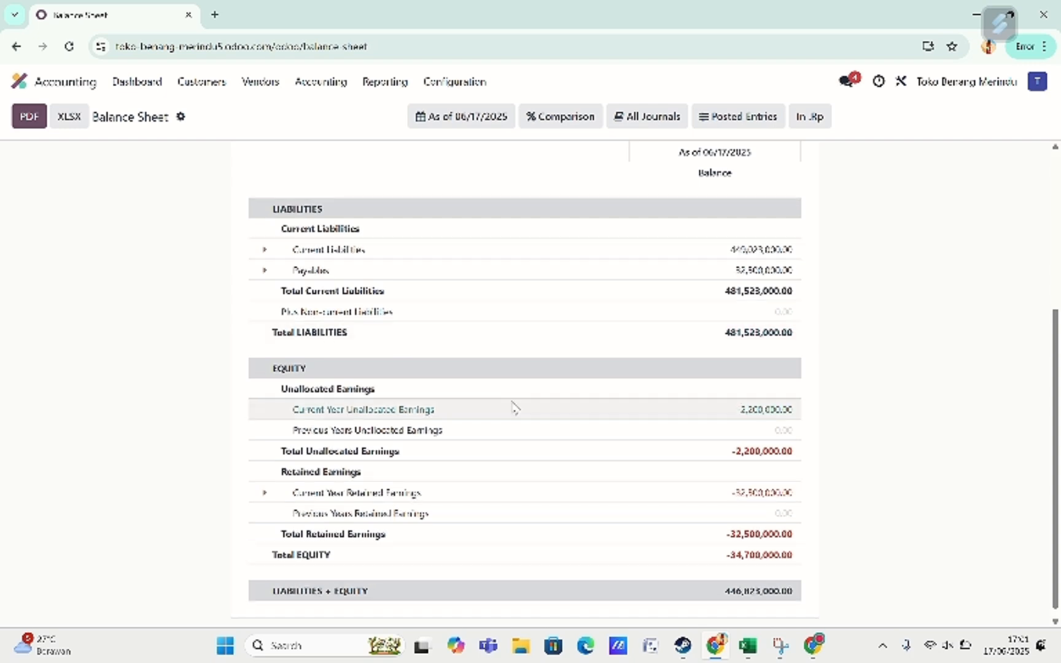
{"action": "scroll", "coordinate": [513, 407], "scroll_direction": "up", "scroll_amount": 3}
{"action": "scroll", "coordinate": [513, 407], "scroll_direction": "up", "scroll_amount": 2}
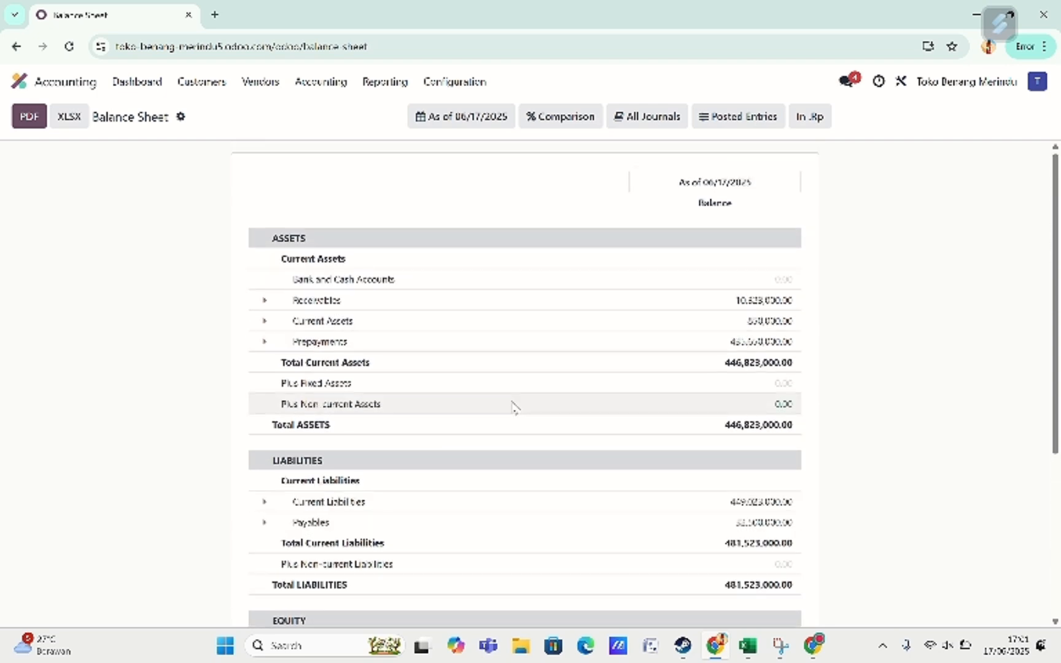
{"action": "scroll", "coordinate": [513, 407], "scroll_direction": "down", "scroll_amount": 5}
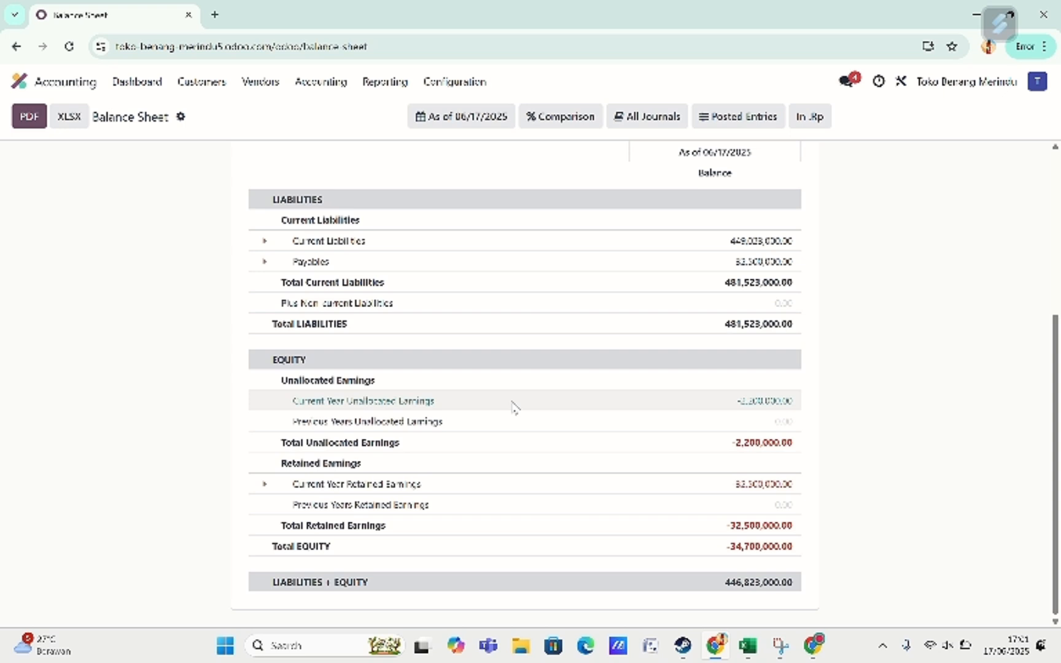
{"action": "scroll", "coordinate": [513, 407], "scroll_direction": "up", "scroll_amount": 5}
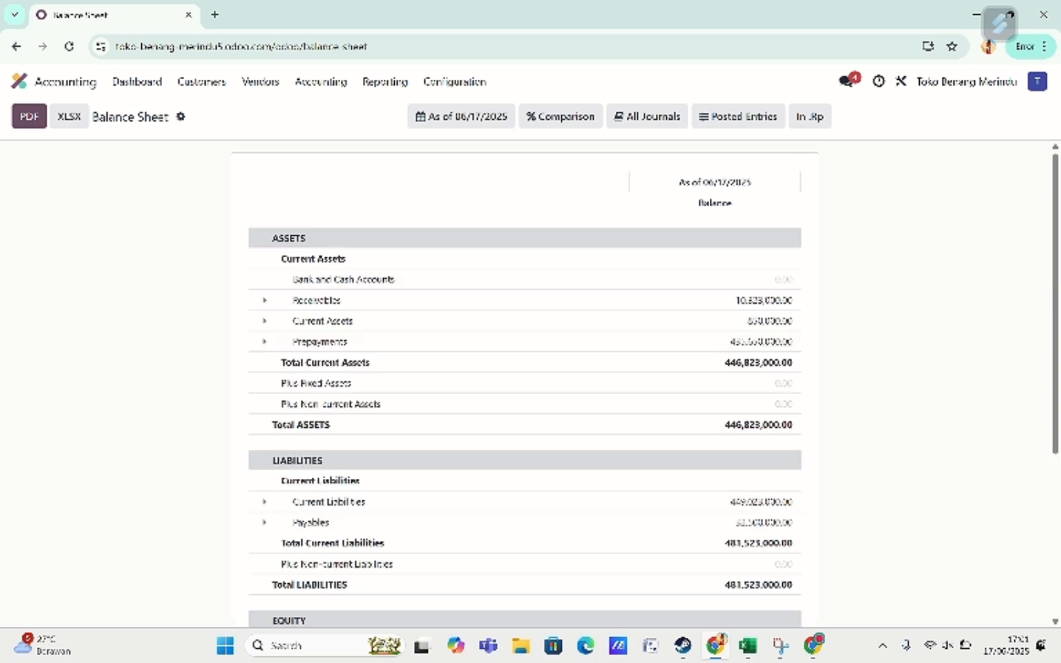